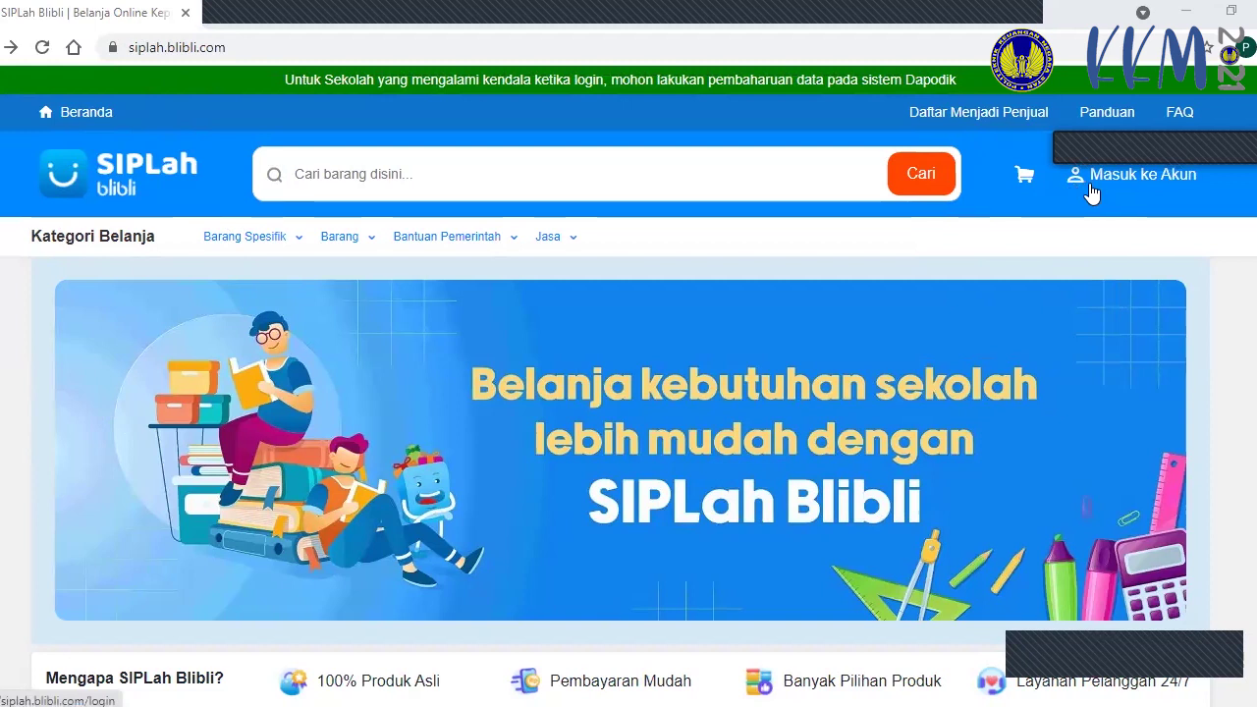
# Step: Sign in as a buyer (Pembeli) with the school's Dapodik username and password
pyautogui.click(1111, 187)
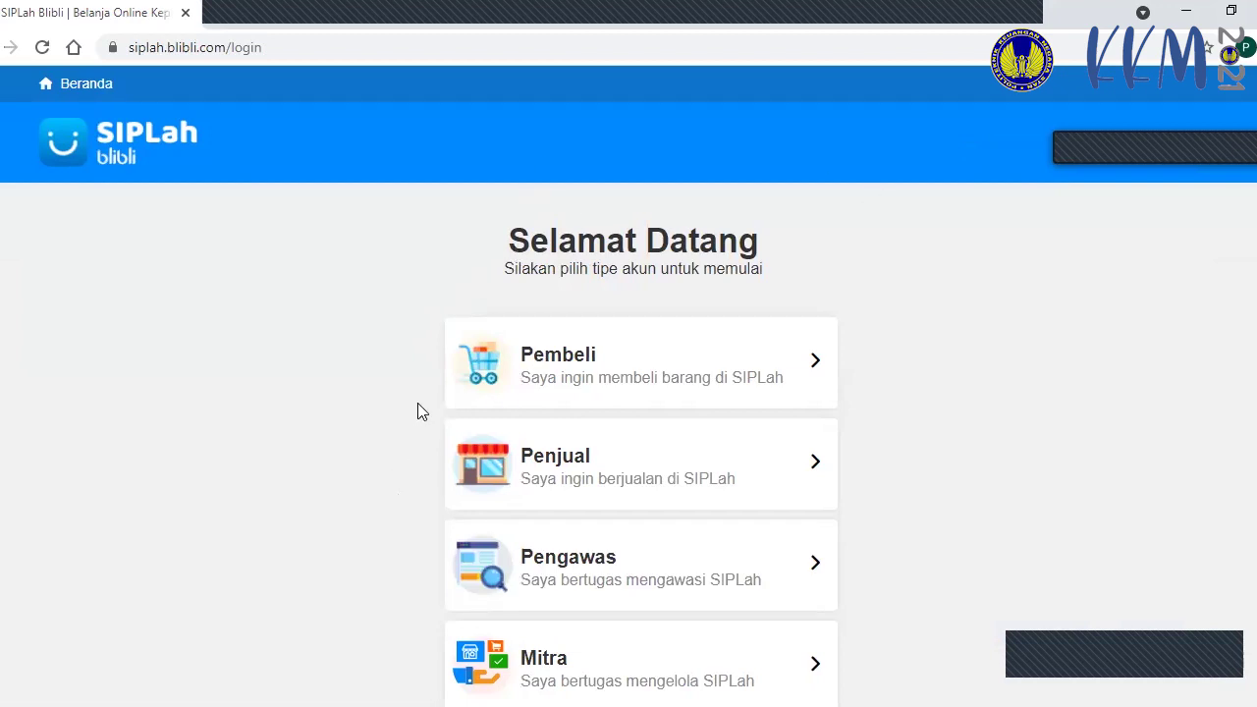
pyautogui.click(659, 376)
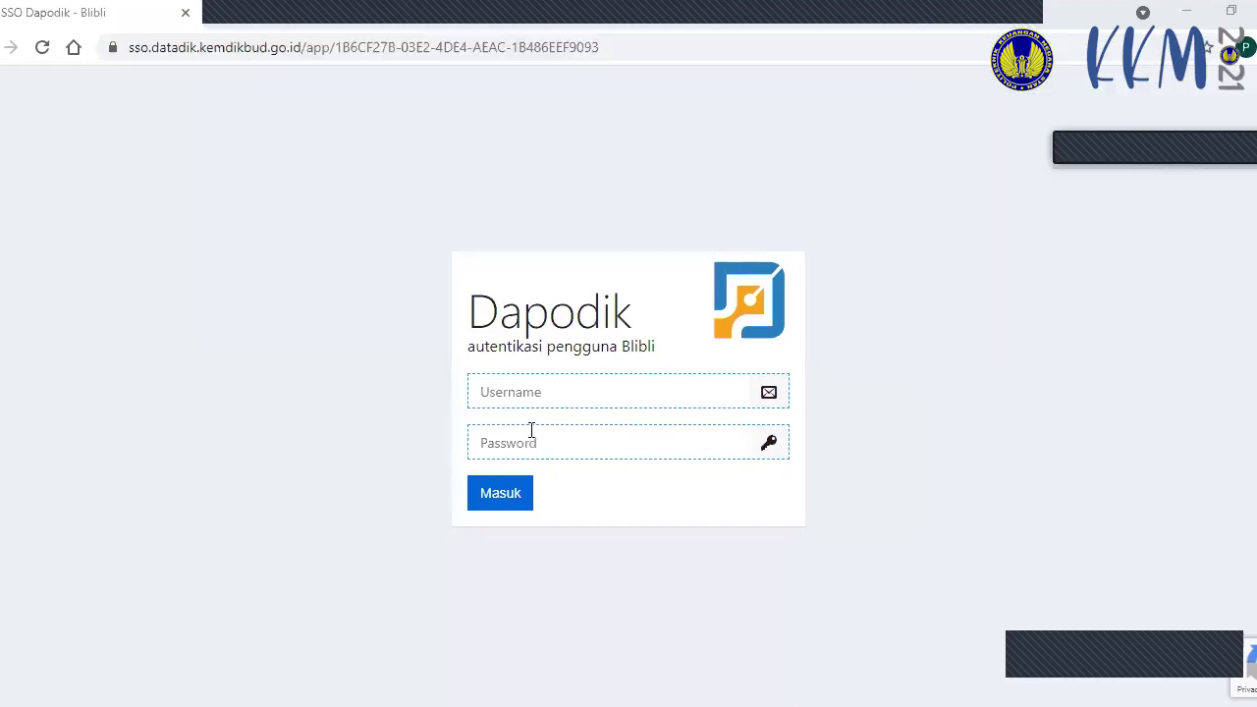
pyautogui.click(550, 397)
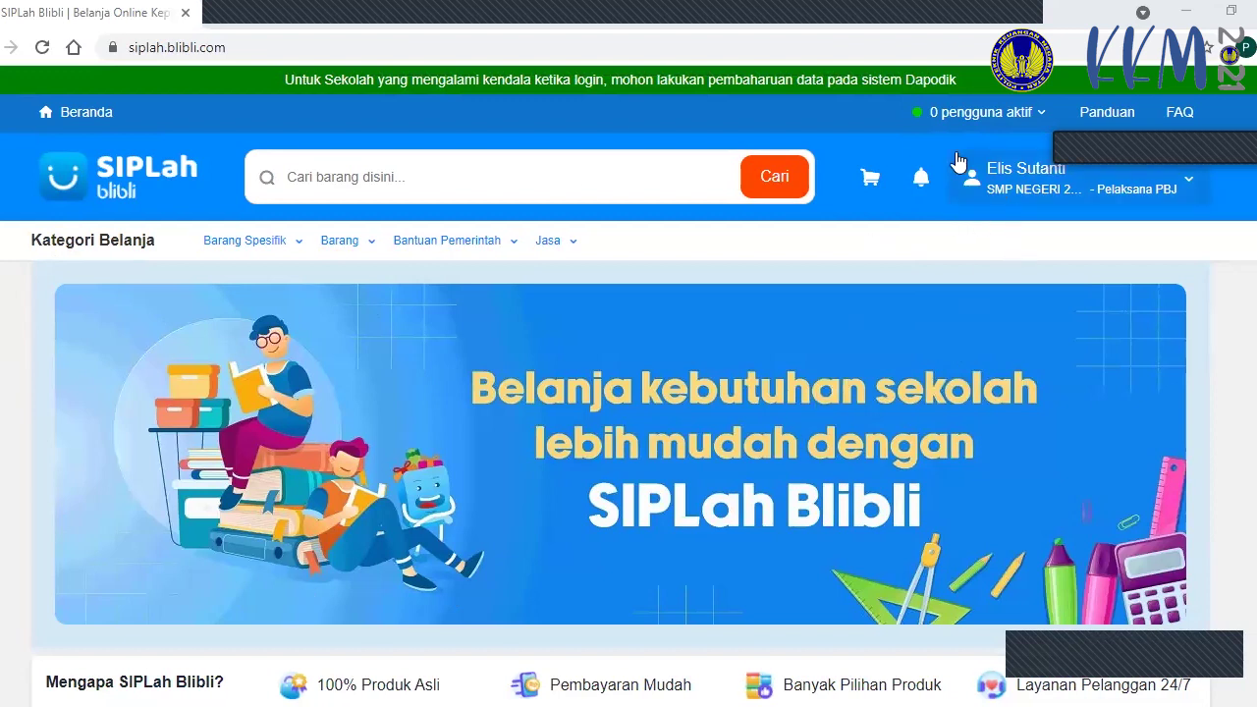
# Step: Look through the product listings on the home page, including their prices and sellers
pyautogui.moveTo(1042, 196)
pyautogui.scroll(-8, 334, 232)
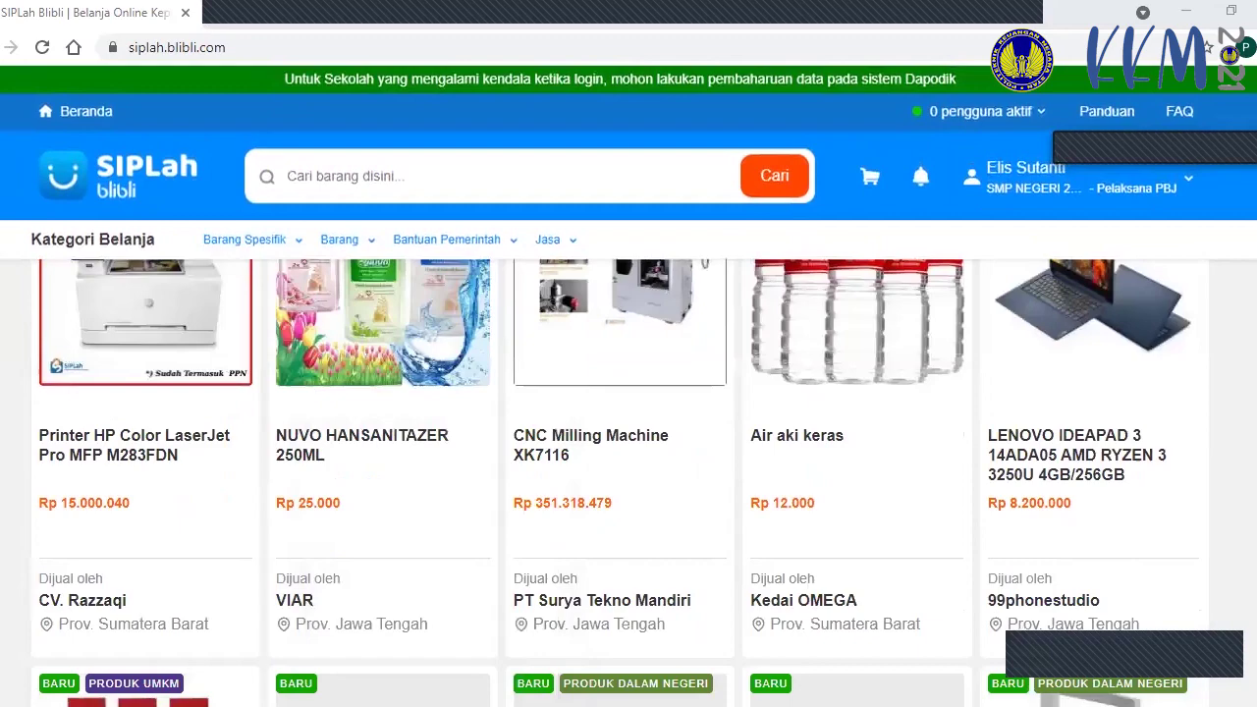
pyautogui.scroll(-6, 629, 472)
pyautogui.scroll(5, 629, 472)
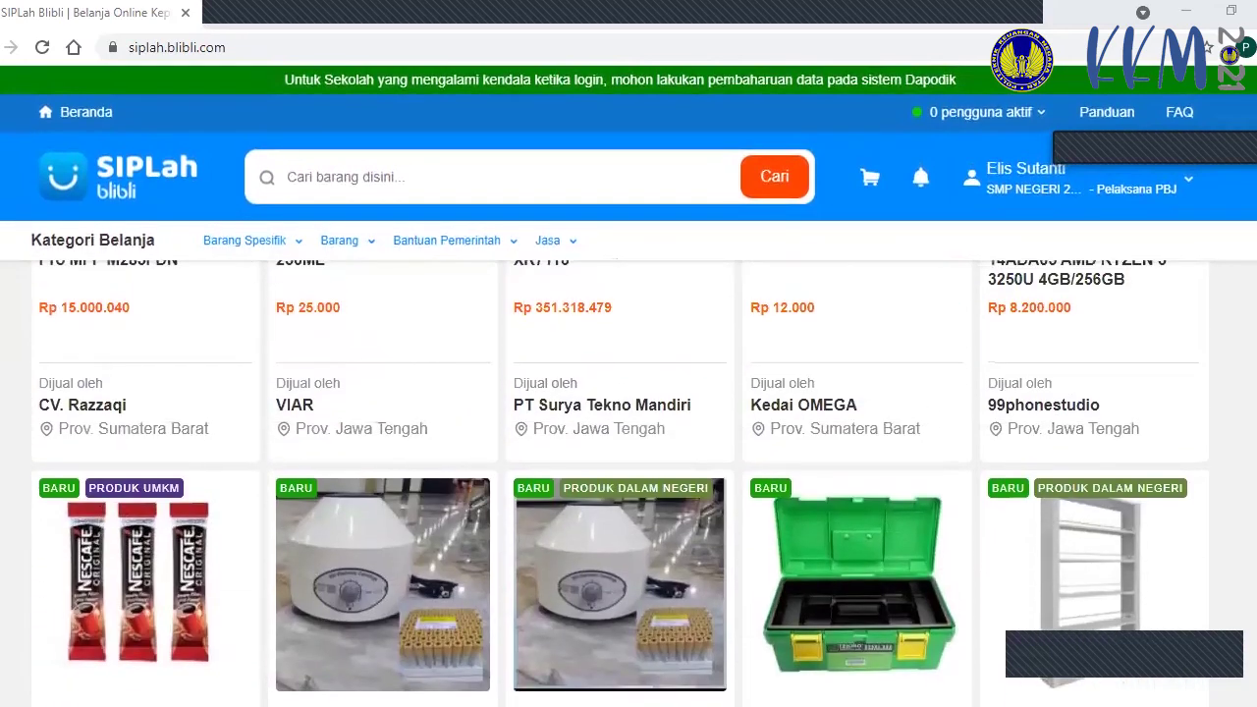
pyautogui.scroll(3, 629, 471)
pyautogui.scroll(2, 628, 472)
pyautogui.scroll(-7, 628, 472)
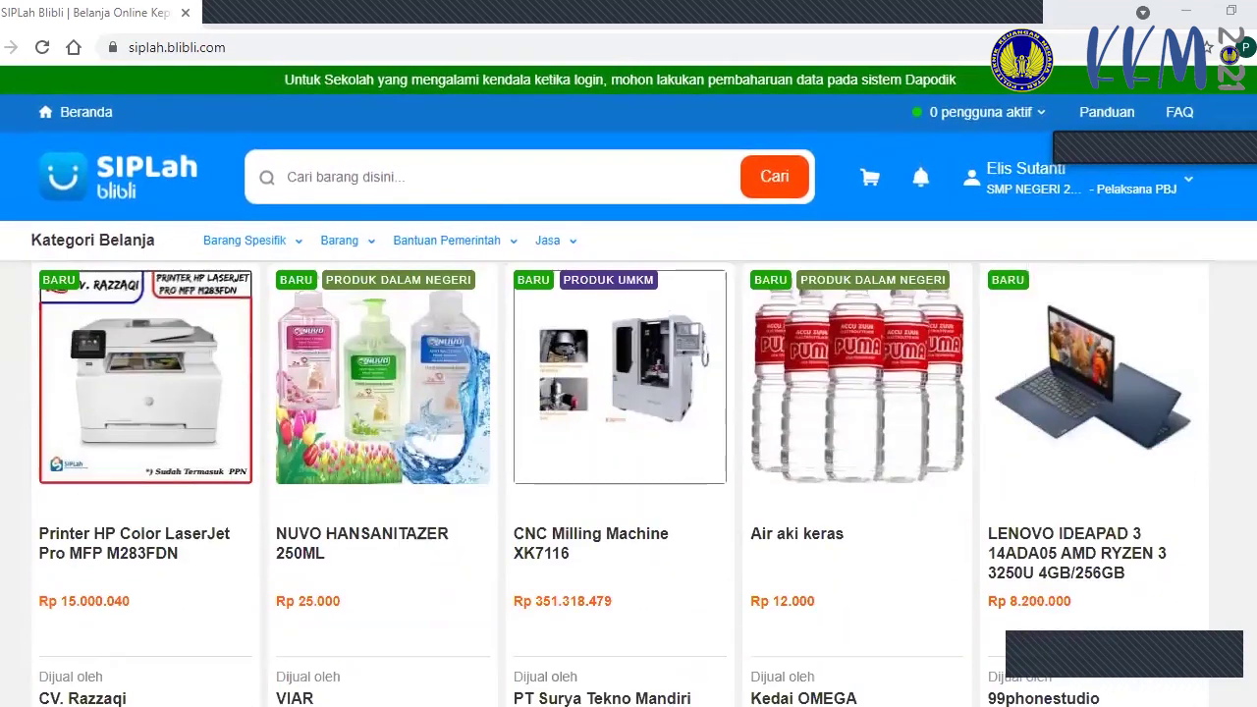
pyautogui.scroll(-6, 628, 471)
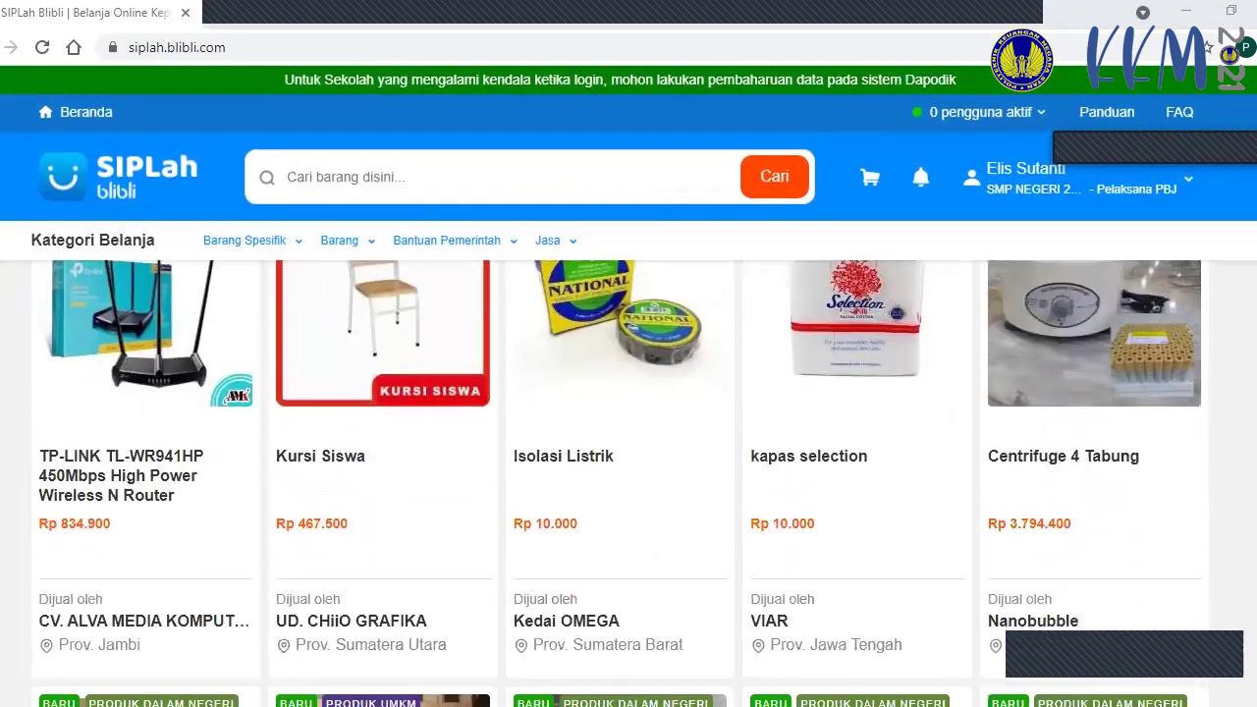
pyautogui.scroll(8, 628, 472)
pyautogui.scroll(10, 628, 471)
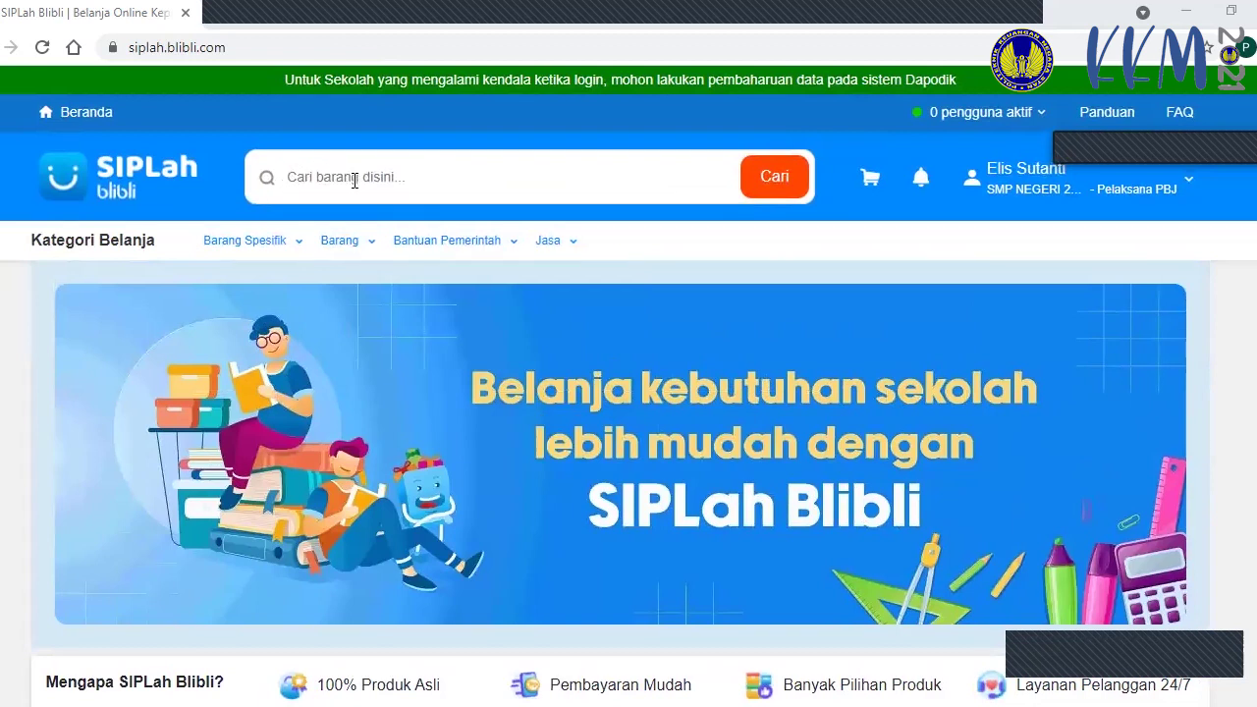
# Step: Search the marketplace for "printer"
pyautogui.moveTo(446, 241)
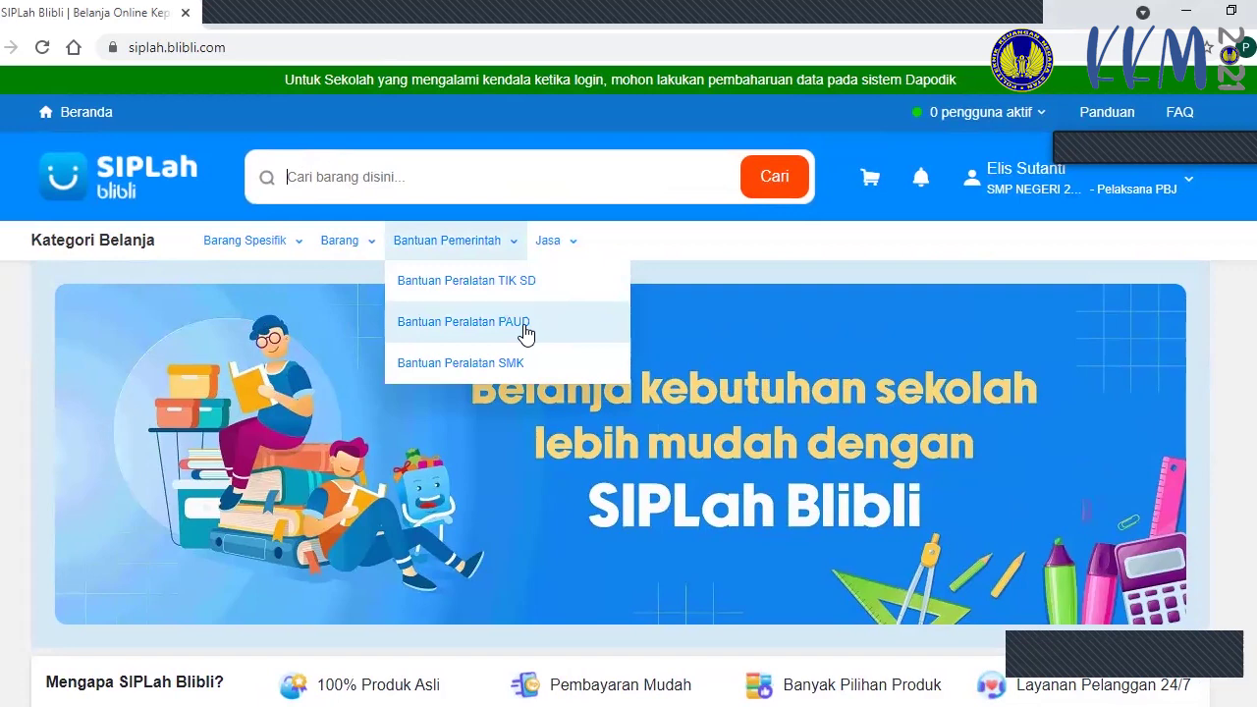
pyautogui.write('printer')
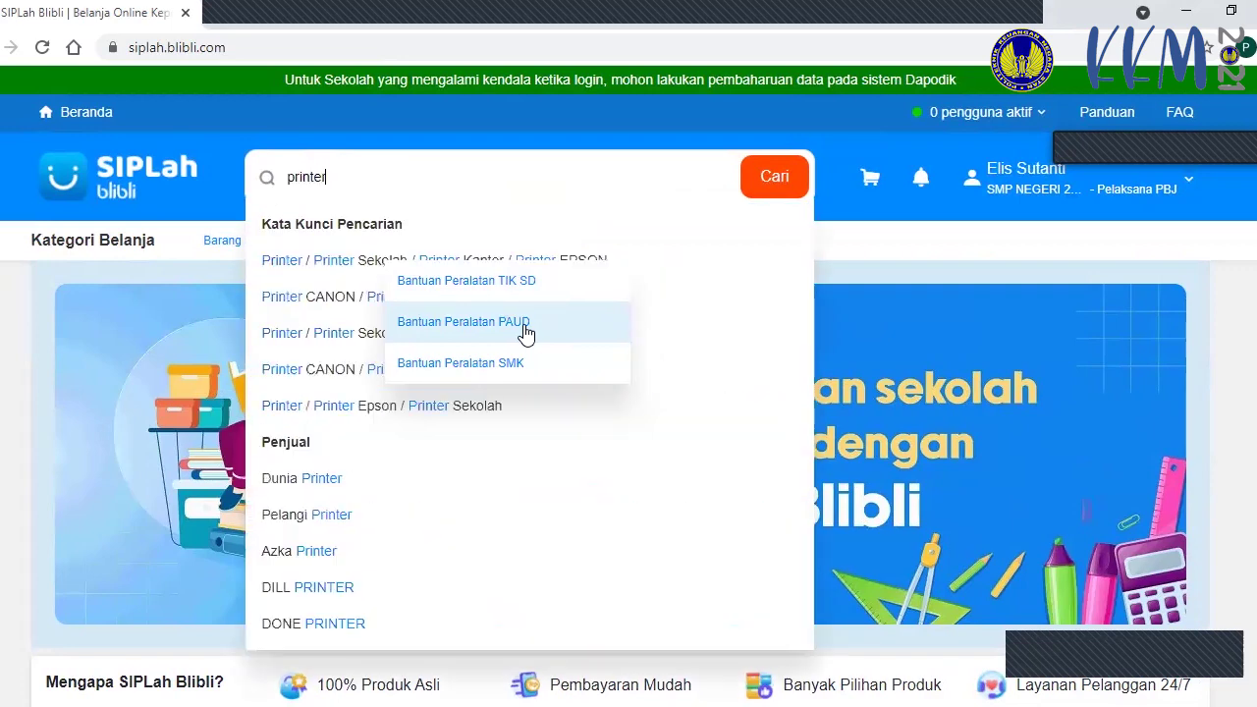
pyautogui.press('Return')
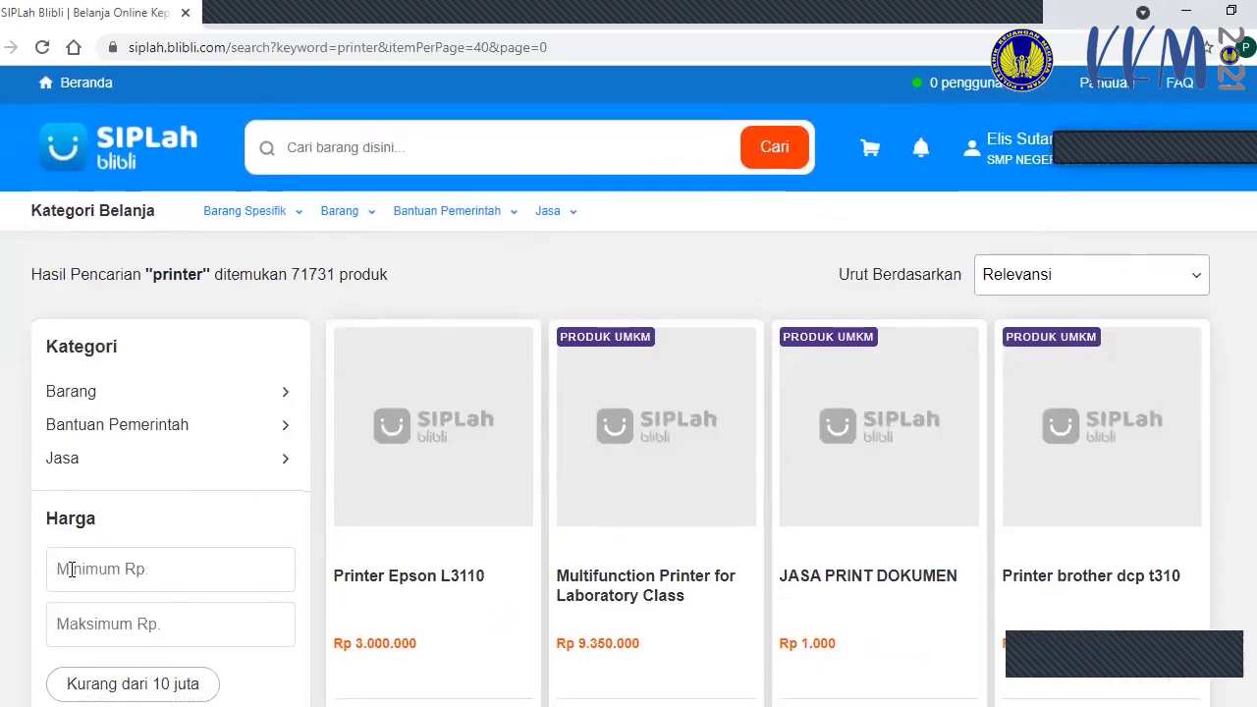
# Step: Filter the printer results to prices under 10 juta and a maximum search distance of 20 km
pyautogui.scroll(-2, 128, 583)
pyautogui.scroll(-1, 127, 583)
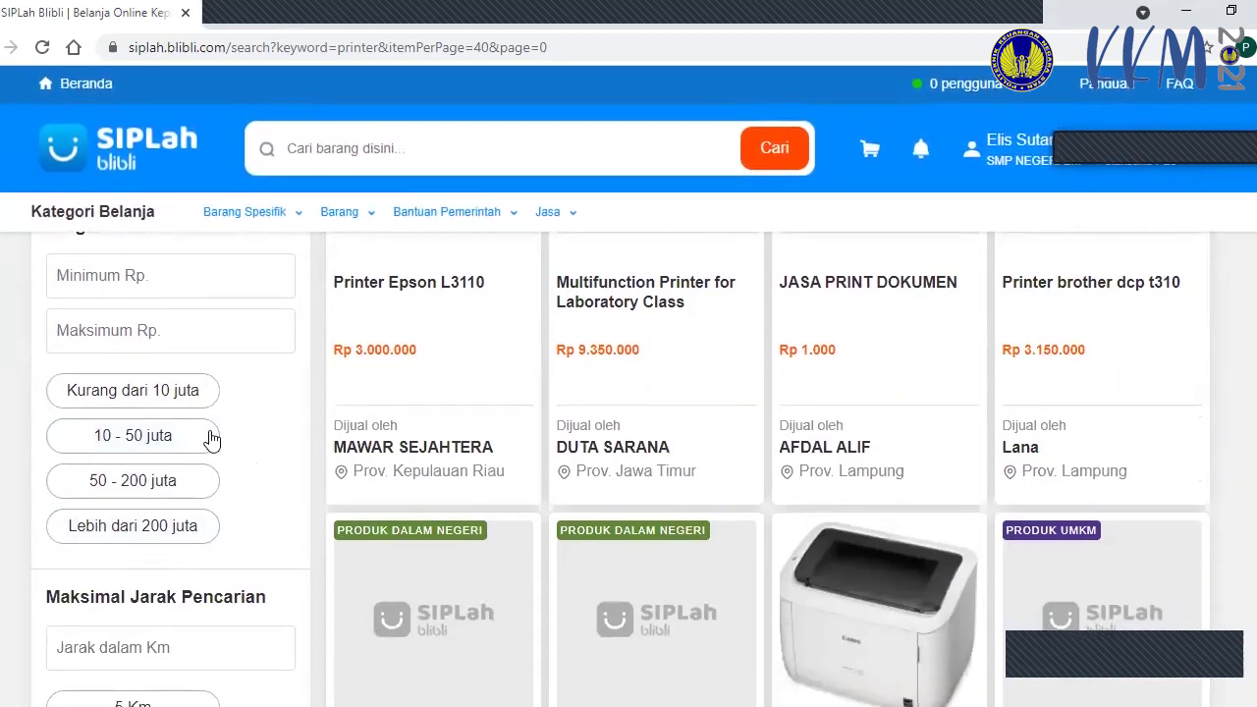
pyautogui.scroll(1, 249, 422)
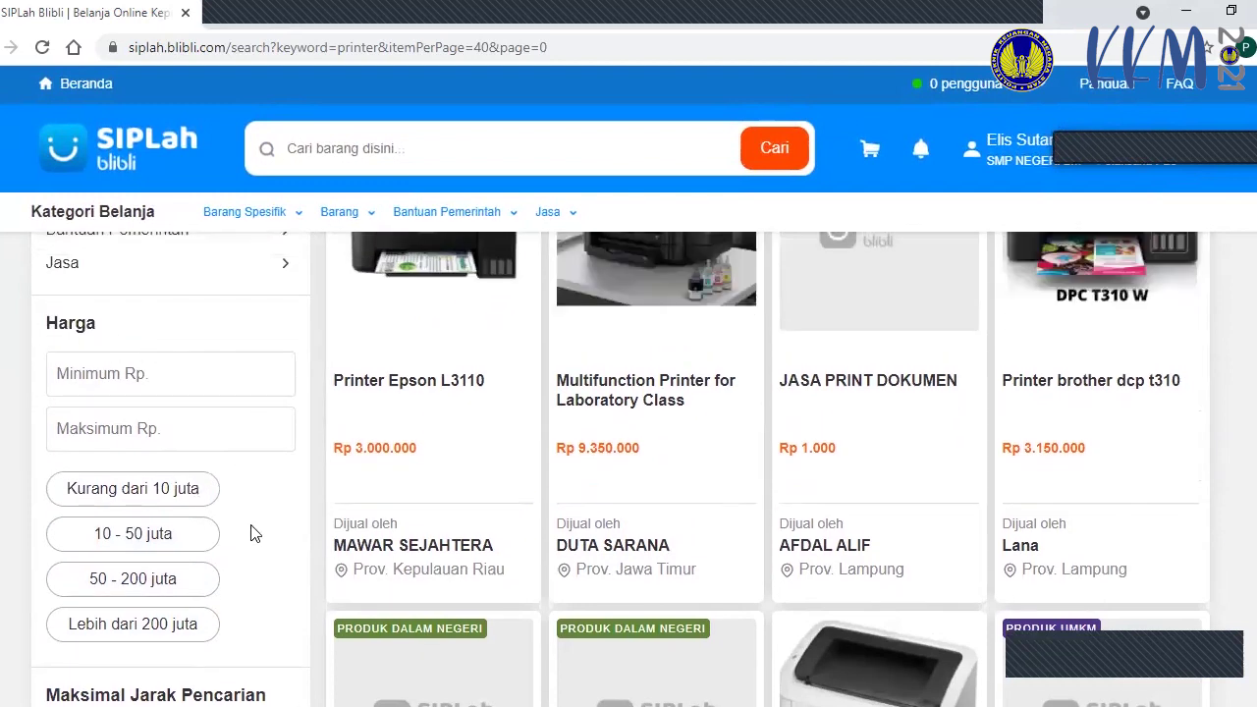
pyautogui.click(177, 498)
pyautogui.scroll(-4, 282, 590)
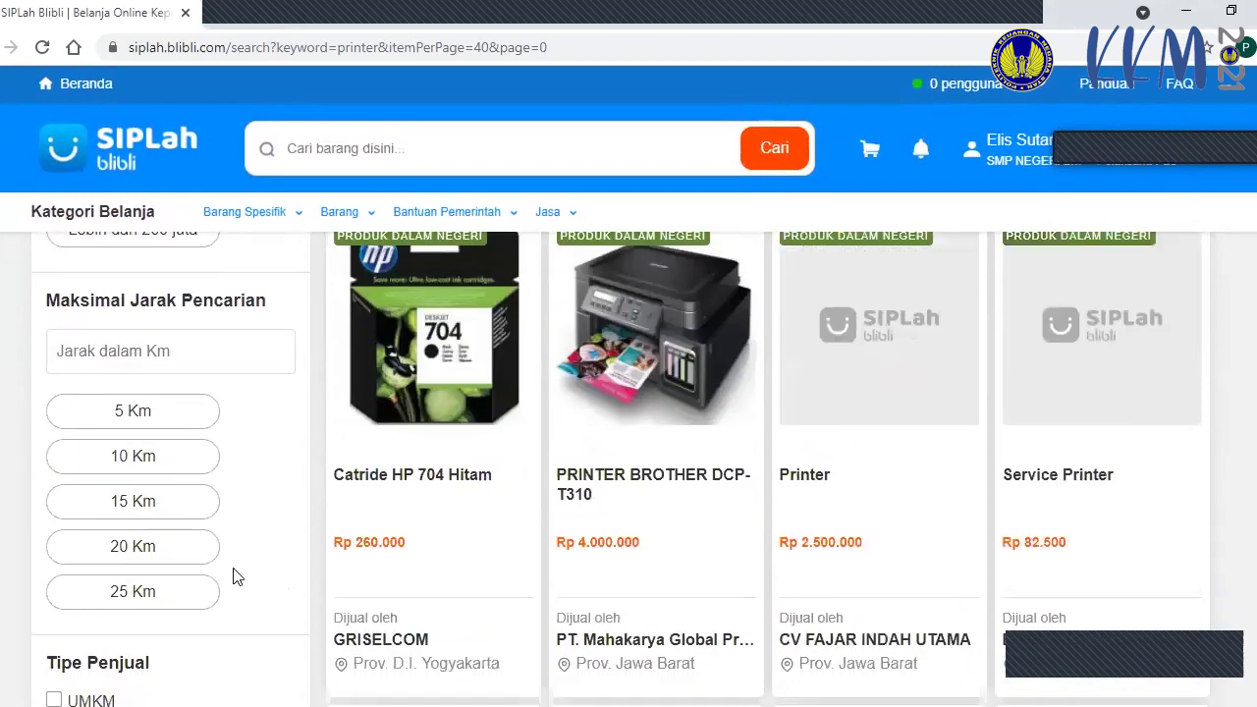
pyautogui.click(155, 557)
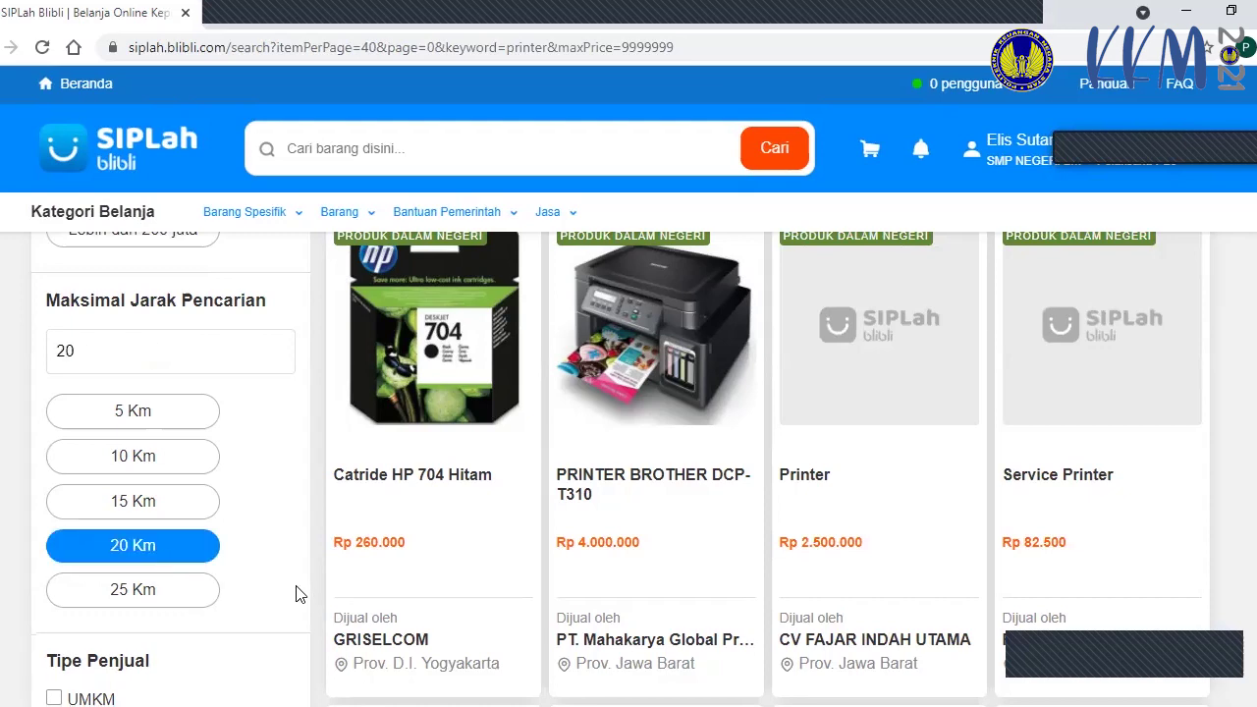
# Step: Restrict the seller location to Prov. Jawa Tengah
pyautogui.scroll(-10, 299, 594)
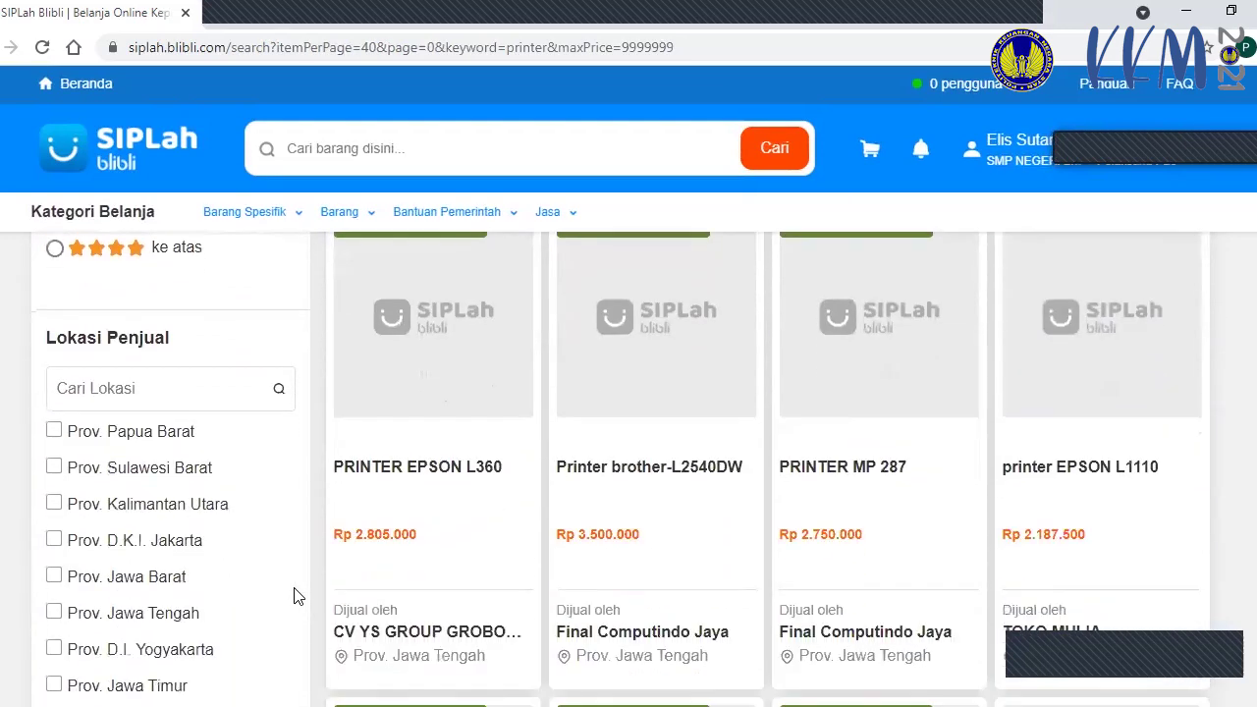
pyautogui.scroll(-1, 273, 581)
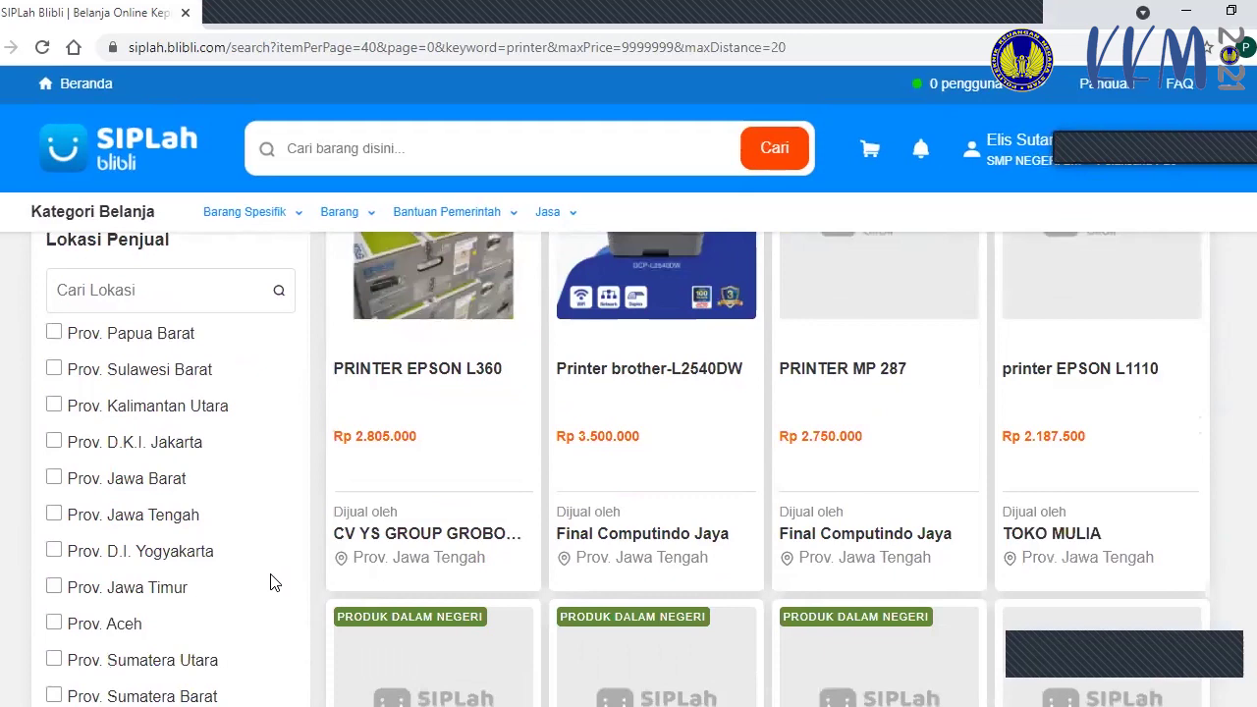
pyautogui.click(54, 514)
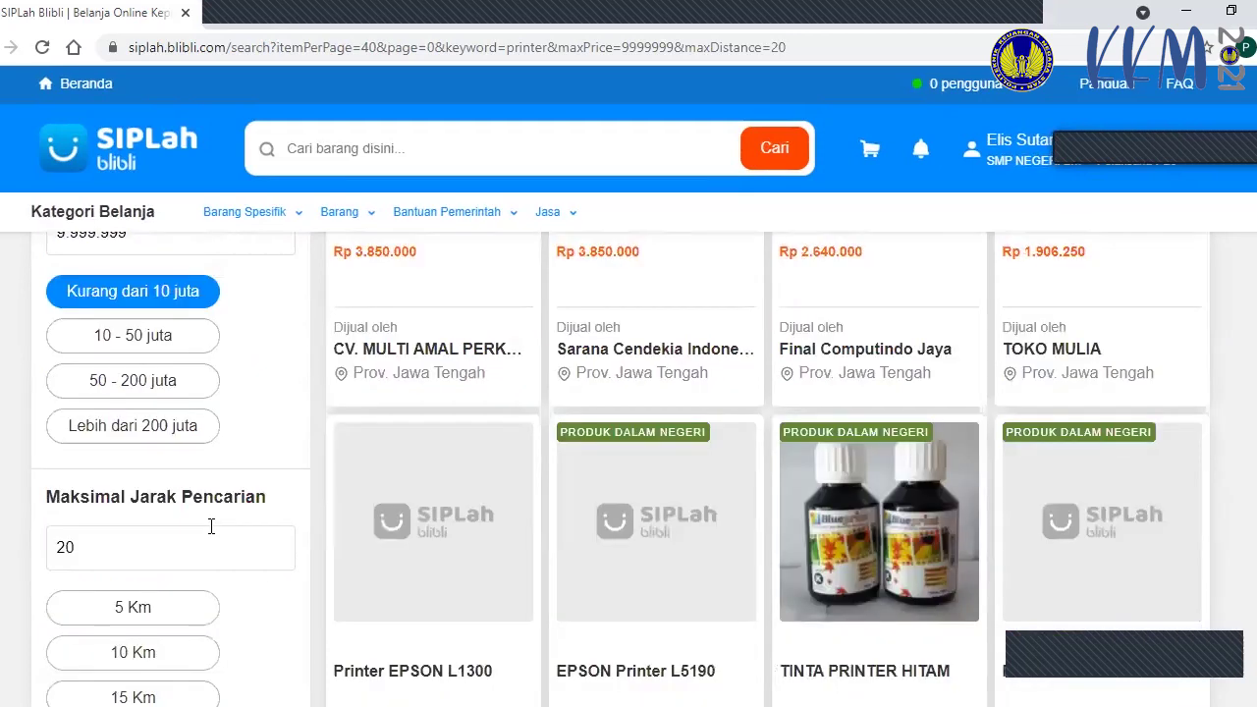
# Step: Compare the filtered printers and open the product page of the Printer EPSON L3110 sold by Sarana Cendekia Indonesia
pyautogui.scroll(3, 210, 524)
pyautogui.scroll(2, 211, 533)
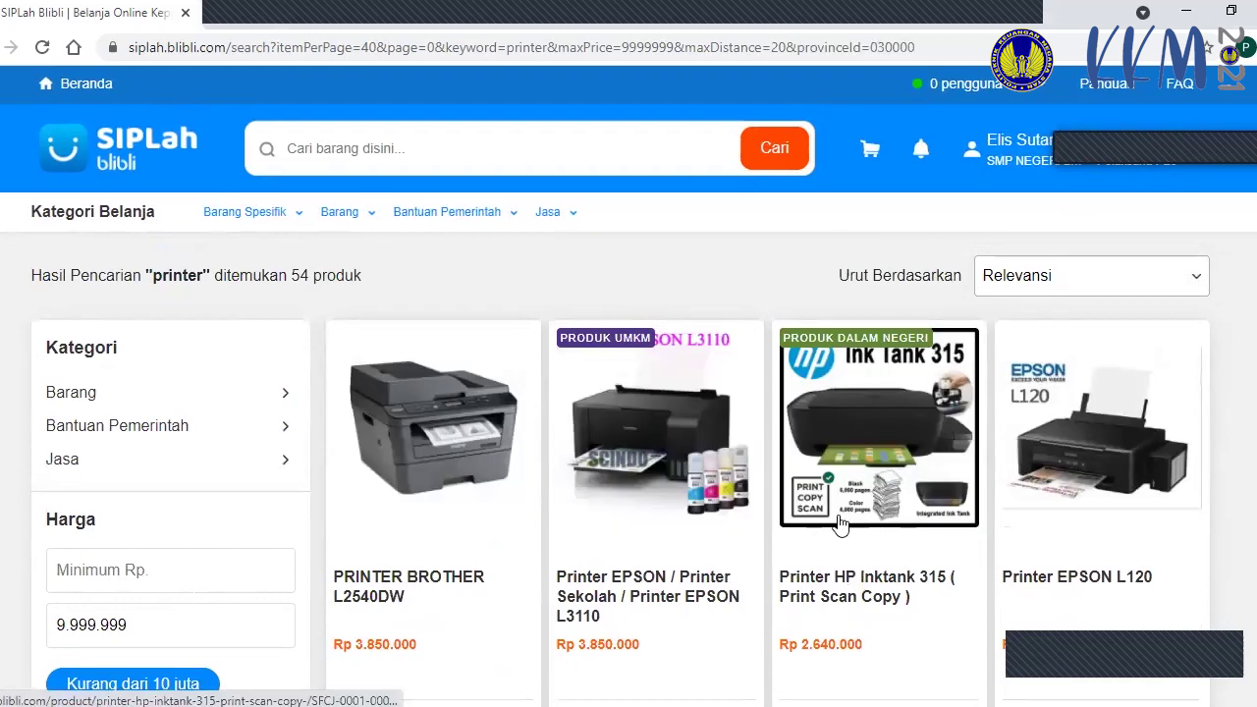
pyautogui.scroll(-1, 859, 555)
pyautogui.scroll(1, 157, 478)
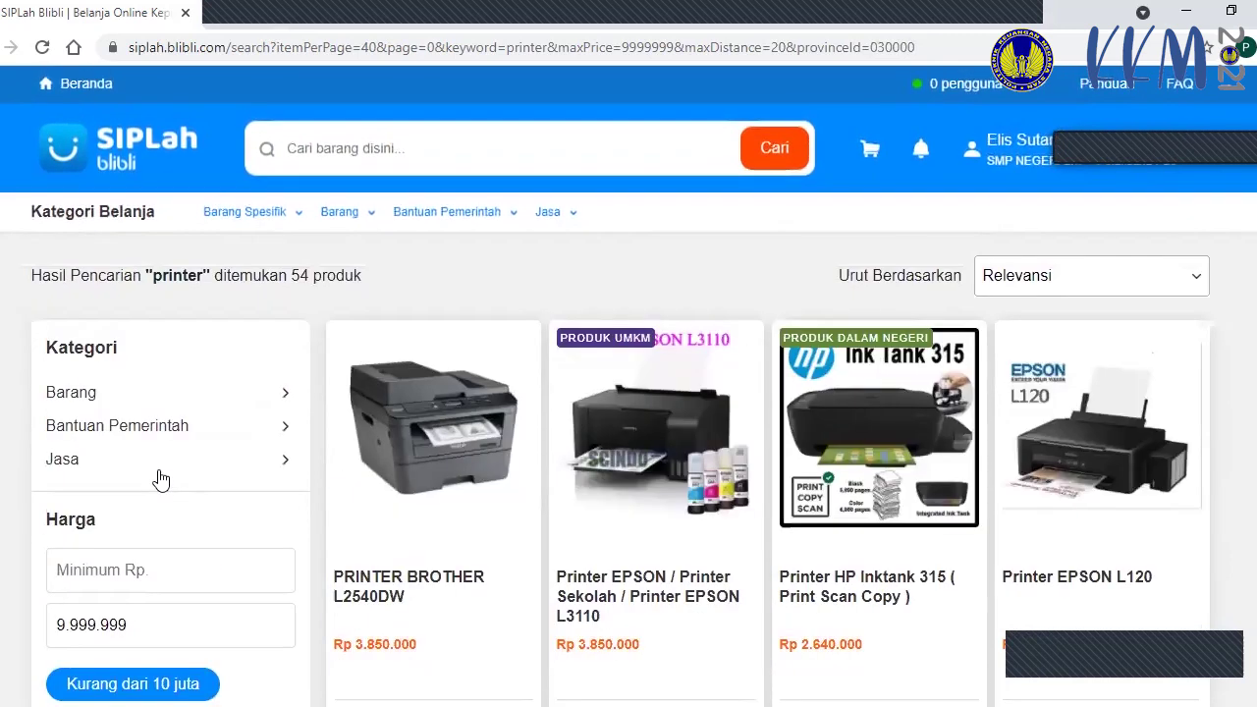
pyautogui.scroll(-1, 687, 521)
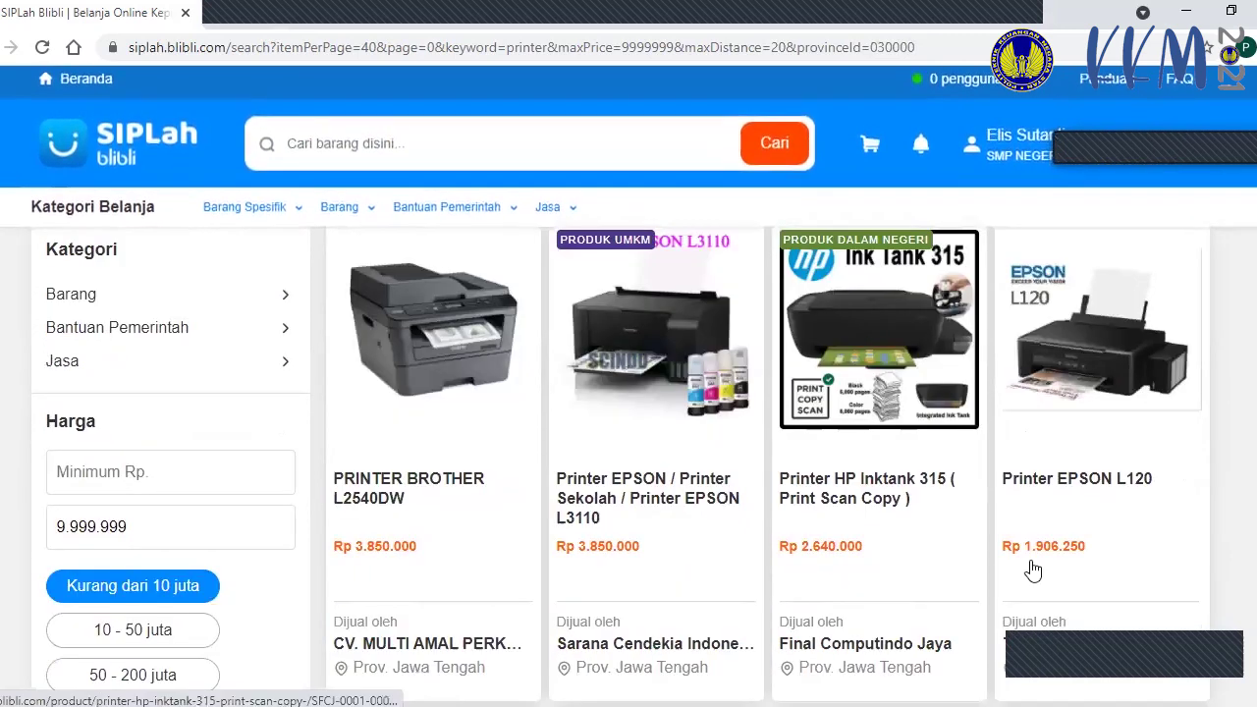
pyautogui.scroll(-1, 1033, 570)
pyautogui.scroll(1, 1005, 569)
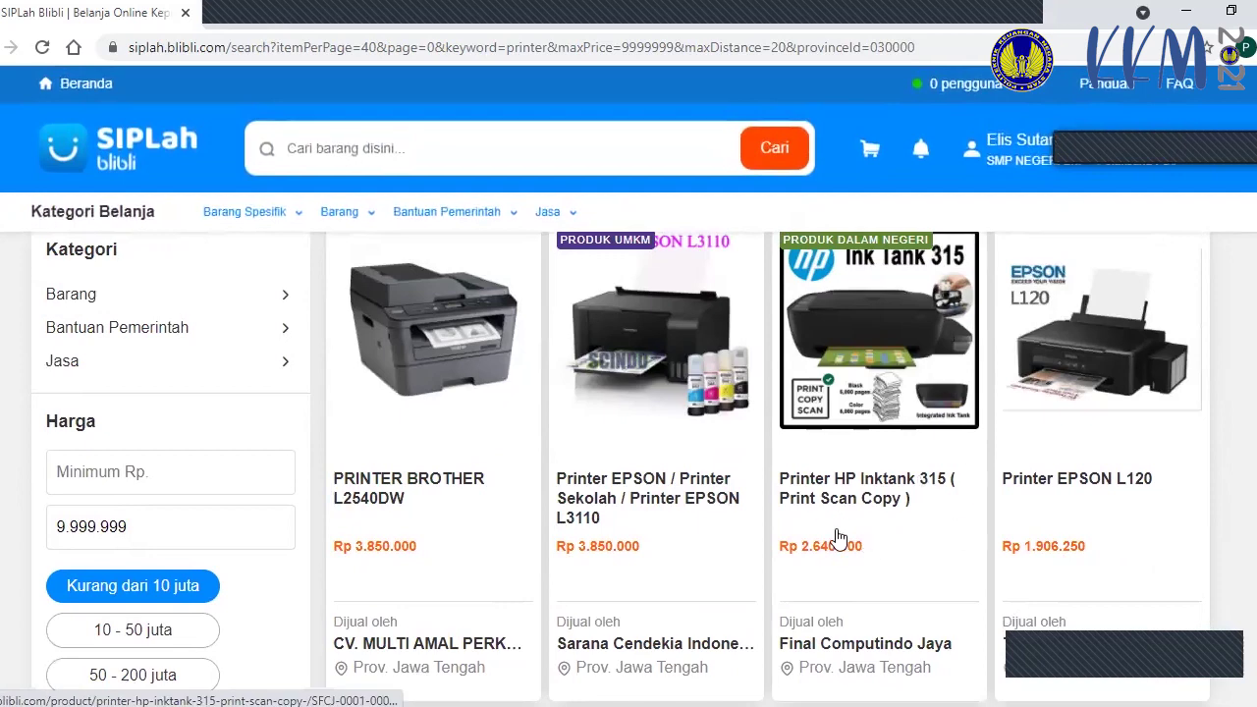
pyautogui.click(588, 497)
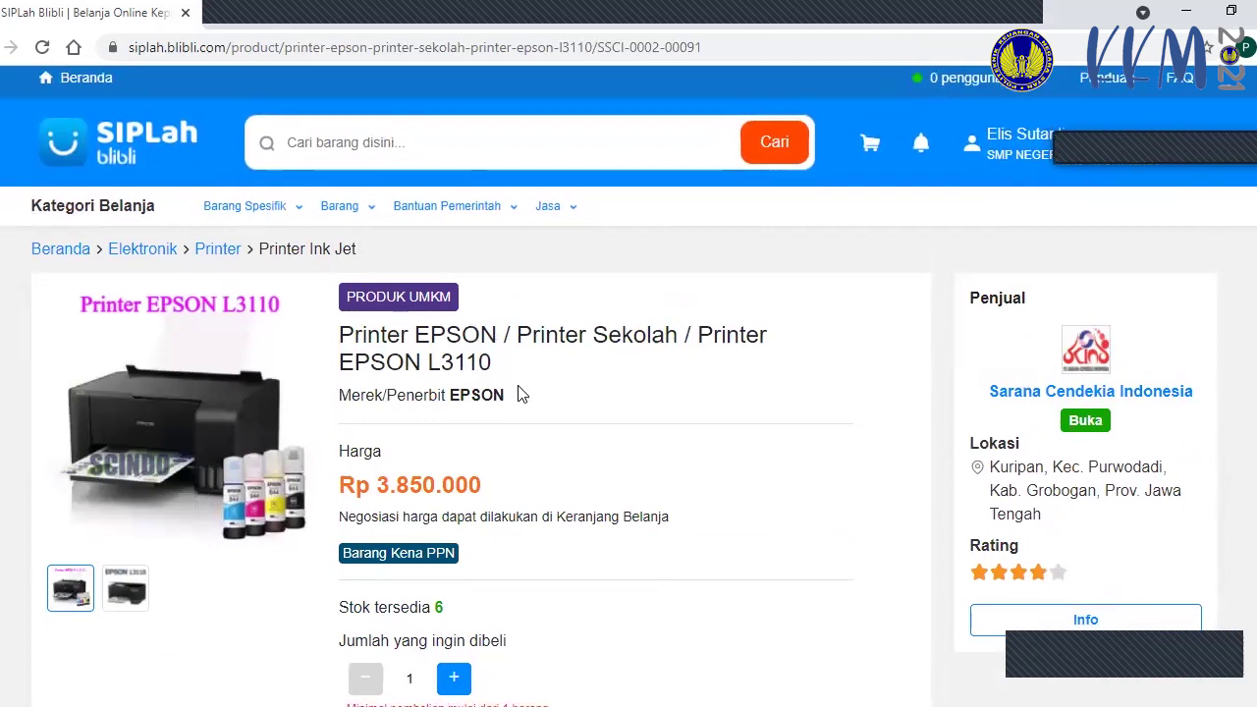
# Step: Examine the printer's specifications, warranty, dimensions and product description
pyautogui.scroll(-6, 519, 396)
pyautogui.scroll(1, 241, 378)
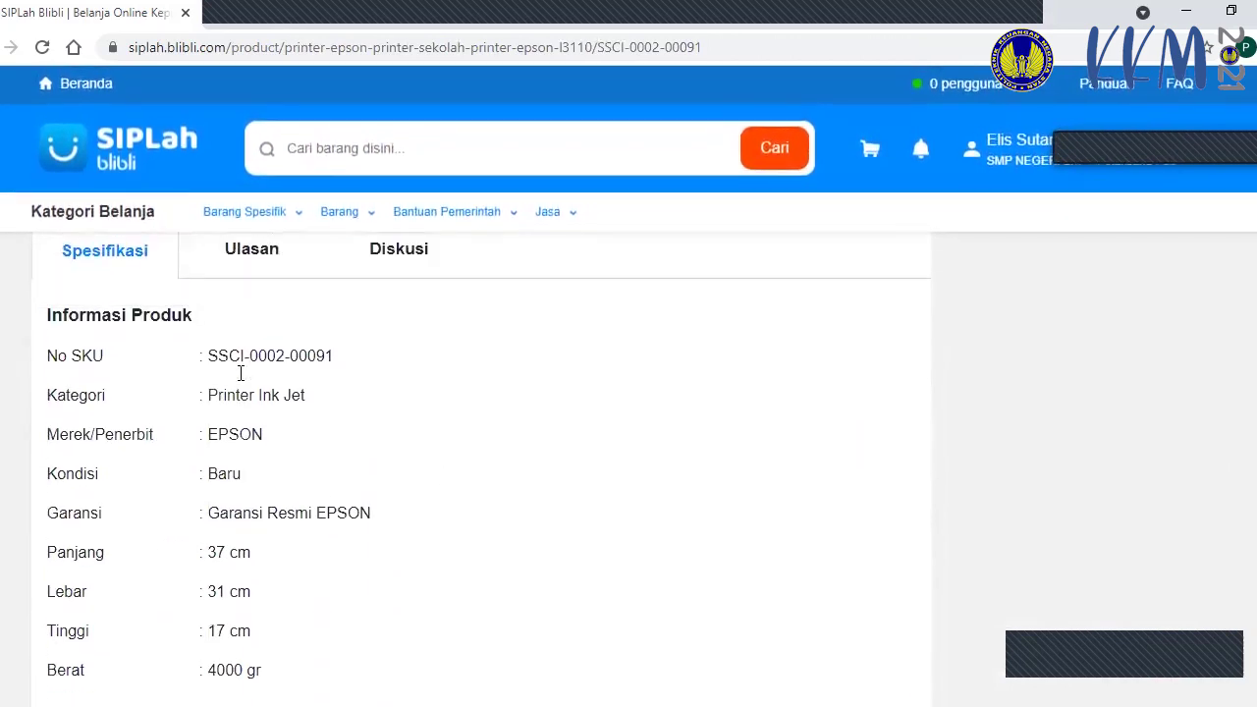
pyautogui.scroll(-1, 236, 376)
pyautogui.scroll(1, 221, 385)
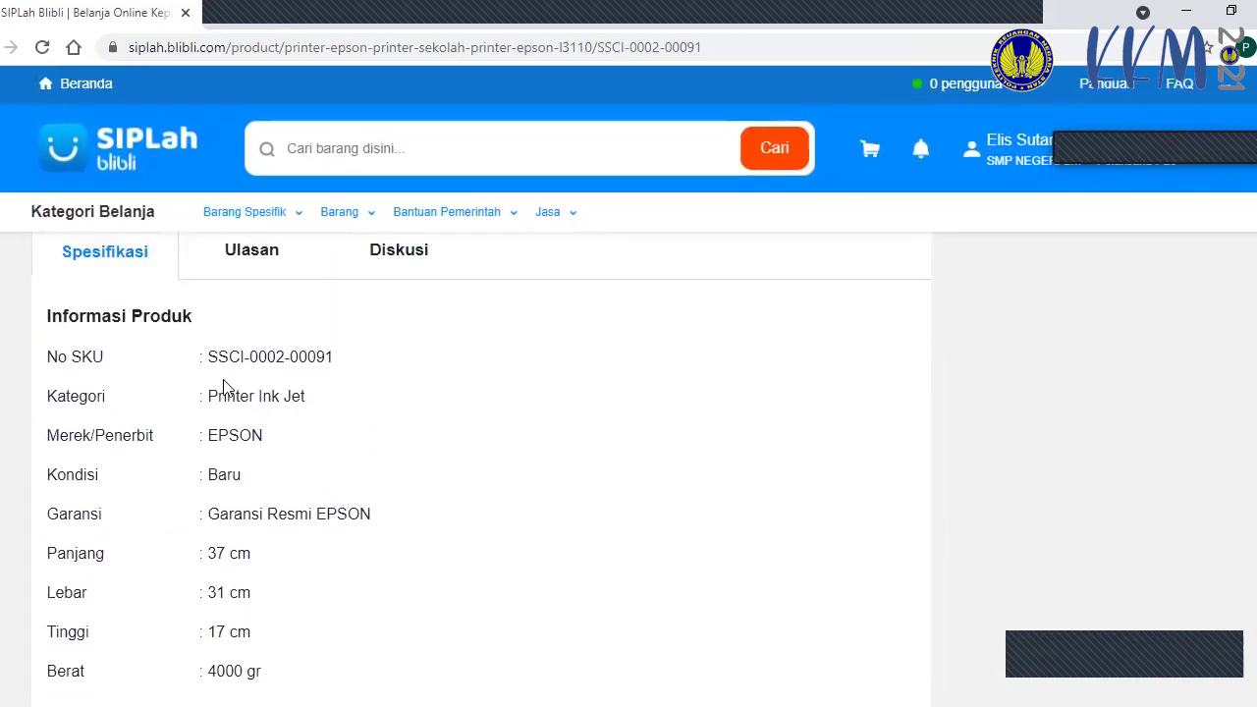
pyautogui.scroll(-4, 144, 462)
pyautogui.scroll(3, 148, 467)
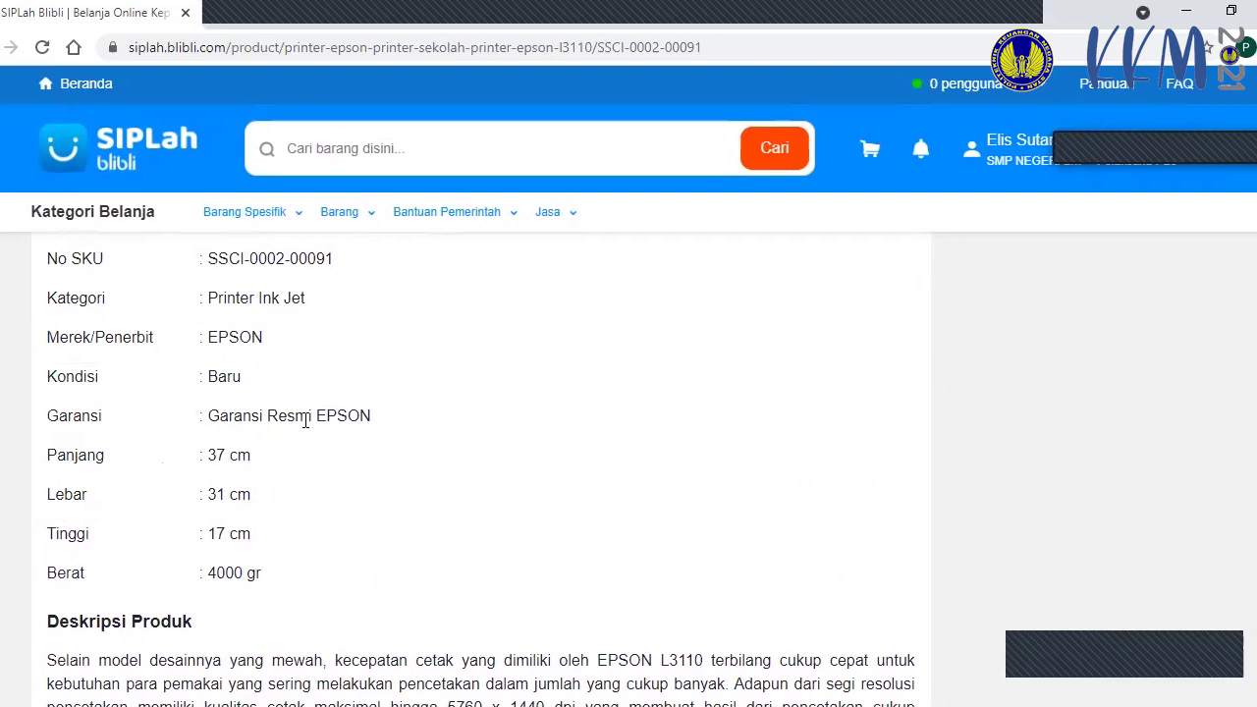
pyautogui.scroll(2, 306, 420)
pyautogui.scroll(-5, 305, 429)
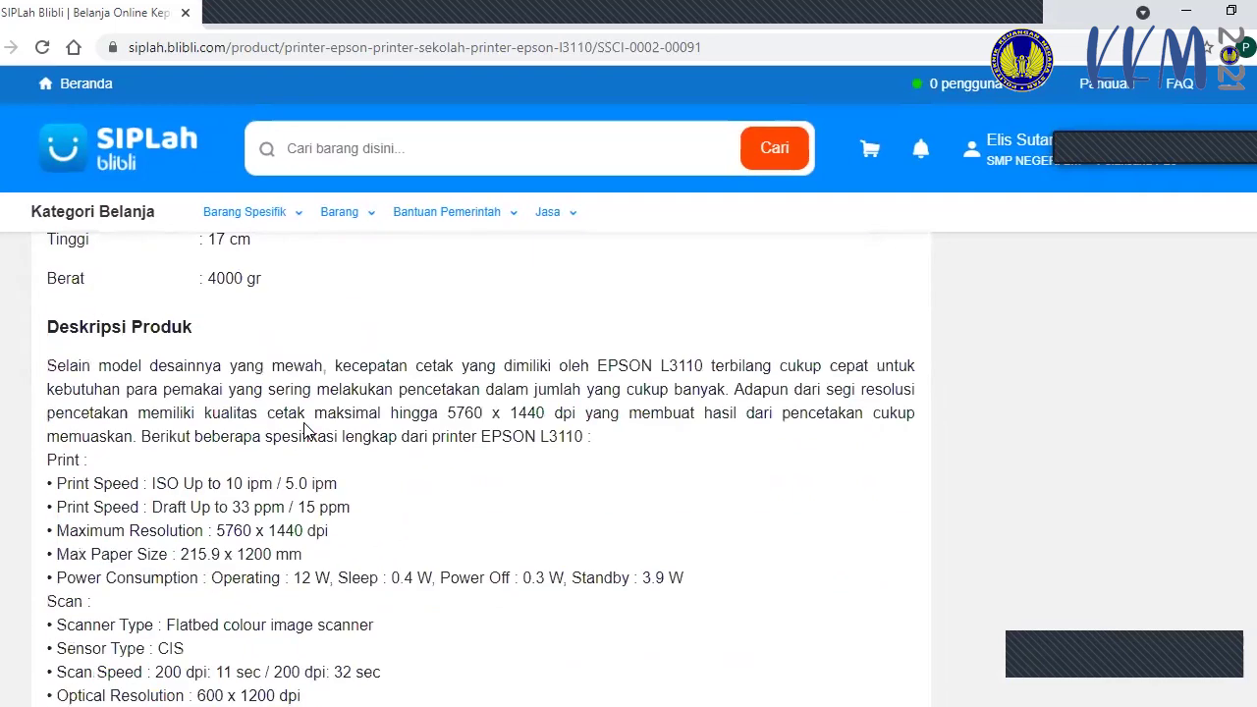
# Step: Buy one unit of the EPSON L3110 printer immediately, going straight to the shopping cart
pyautogui.scroll(10, 315, 444)
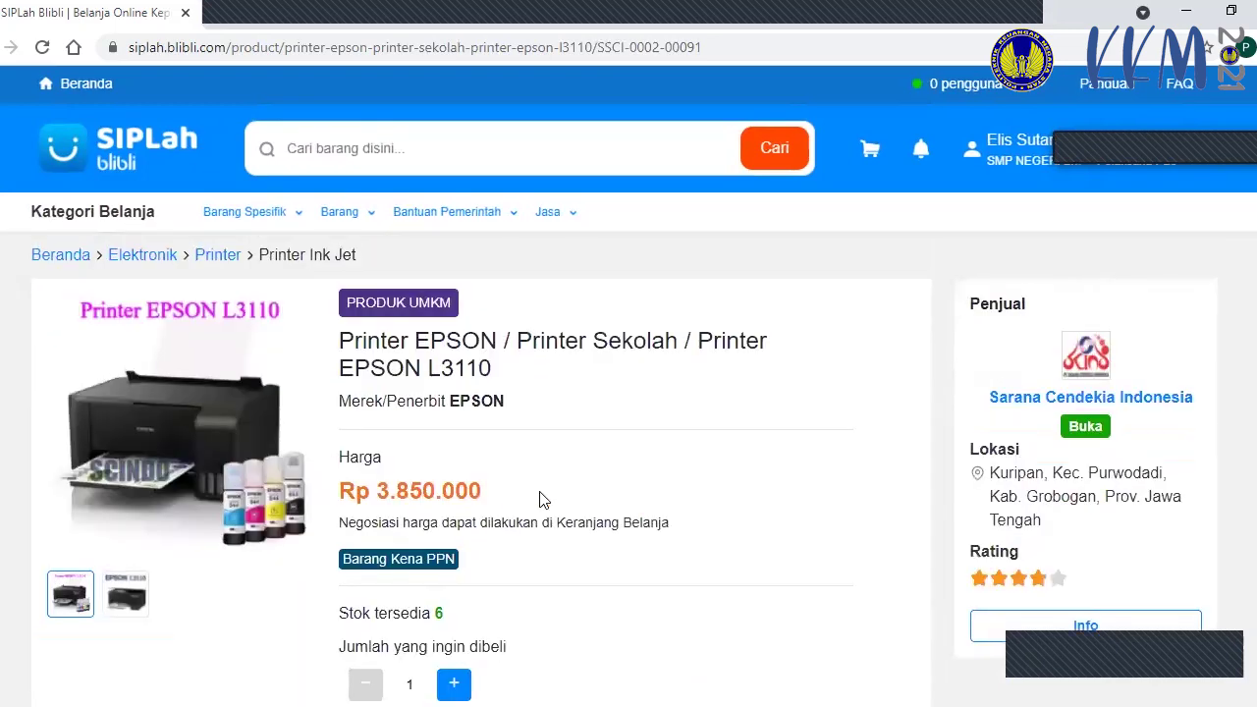
pyautogui.scroll(-3, 541, 500)
pyautogui.scroll(1, 557, 546)
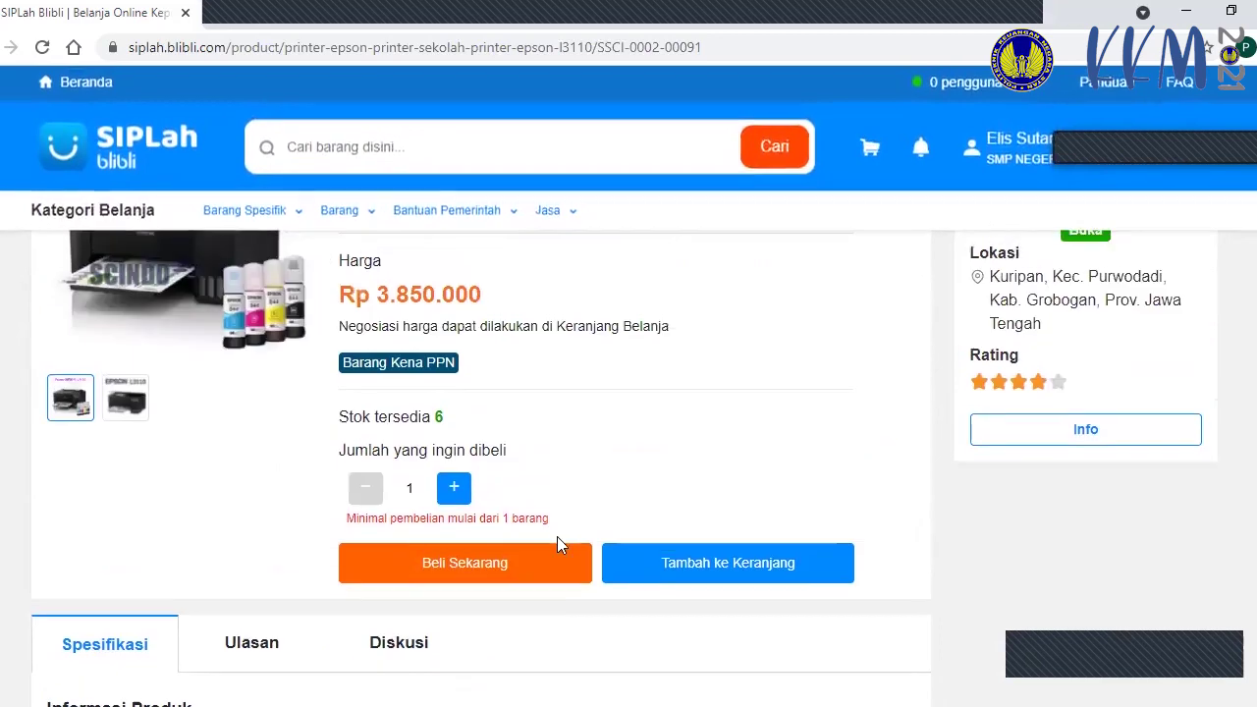
pyautogui.click(470, 568)
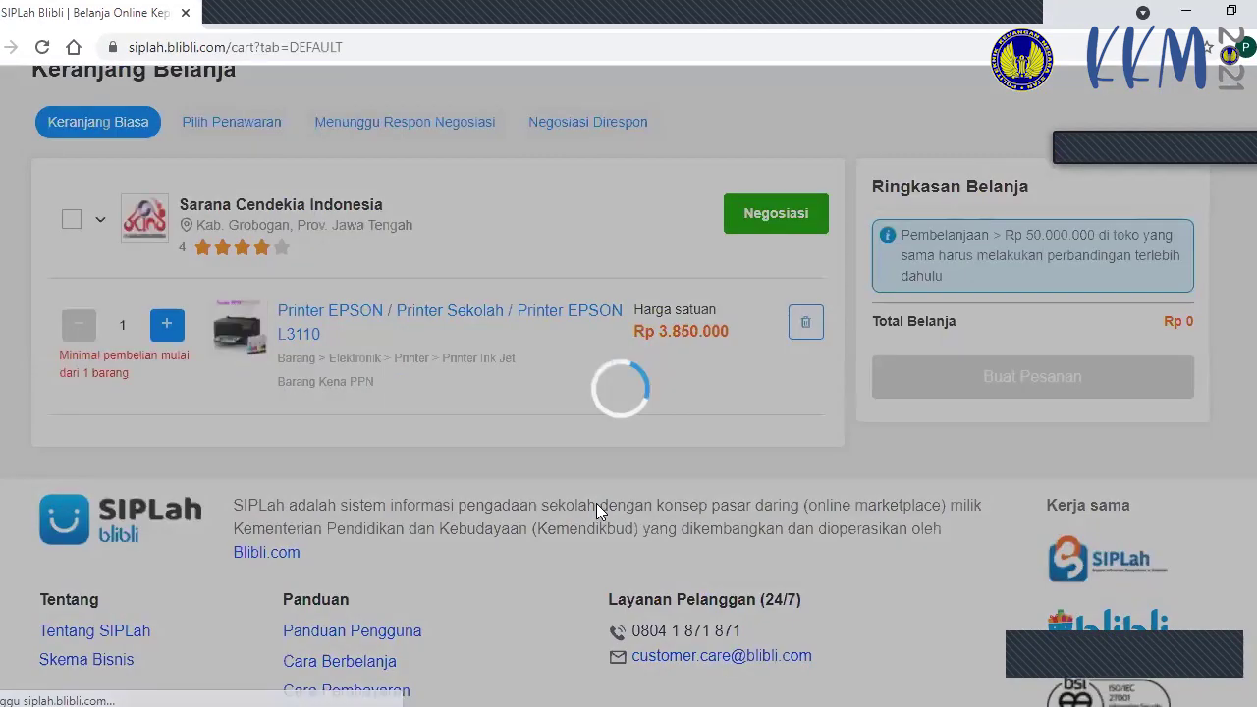
# Step: Set the cart's funding source (Sumber Pendanaan) to BOS Reguler 2021
pyautogui.scroll(1, 518, 513)
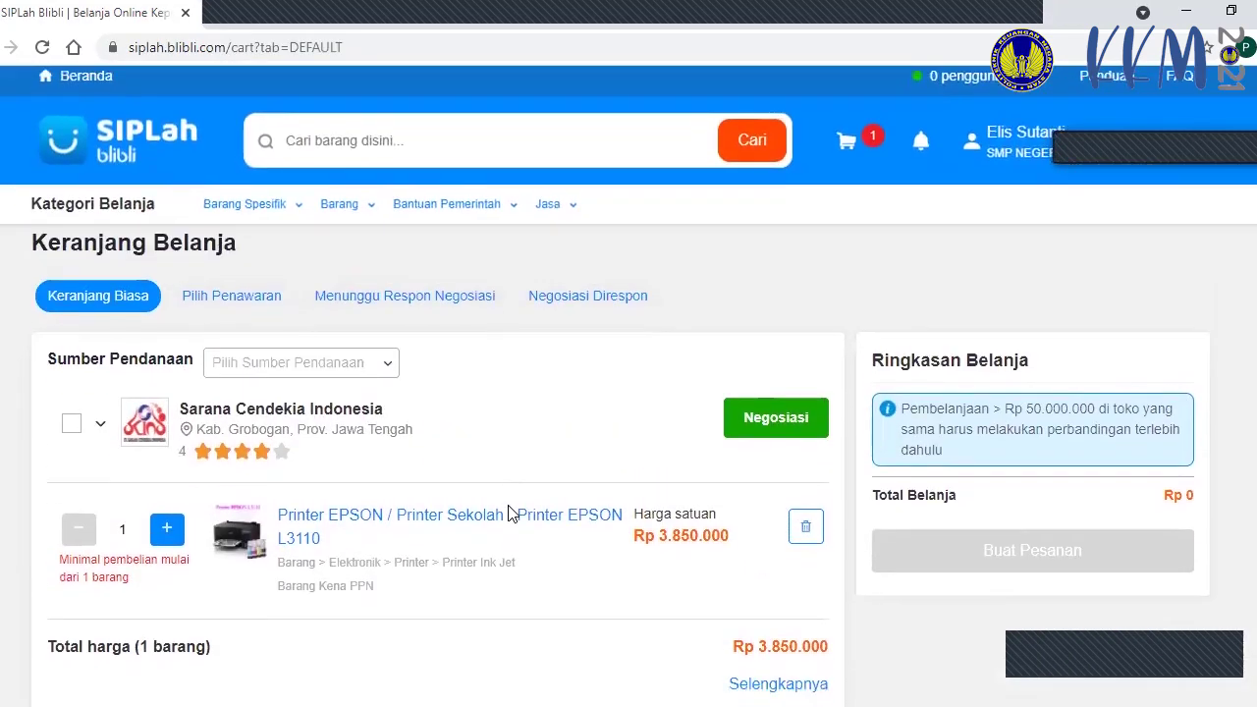
pyautogui.scroll(-1, 495, 513)
pyautogui.scroll(1, 494, 513)
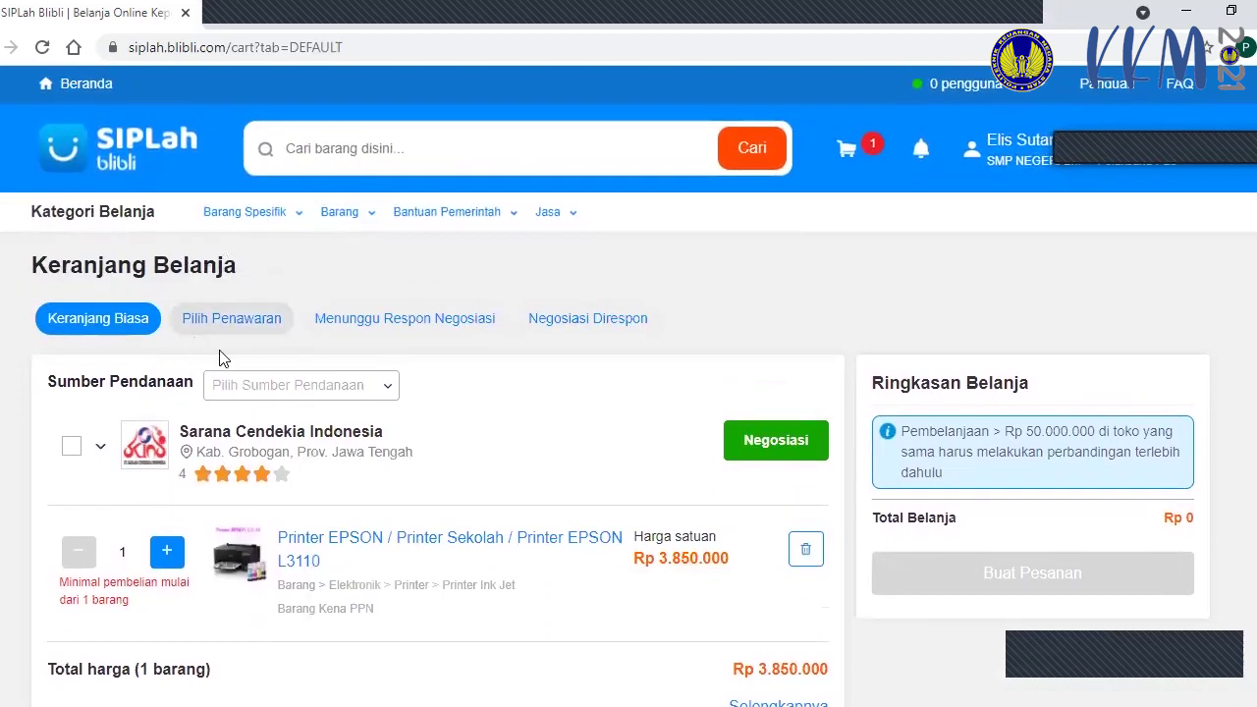
pyautogui.scroll(-1, 450, 568)
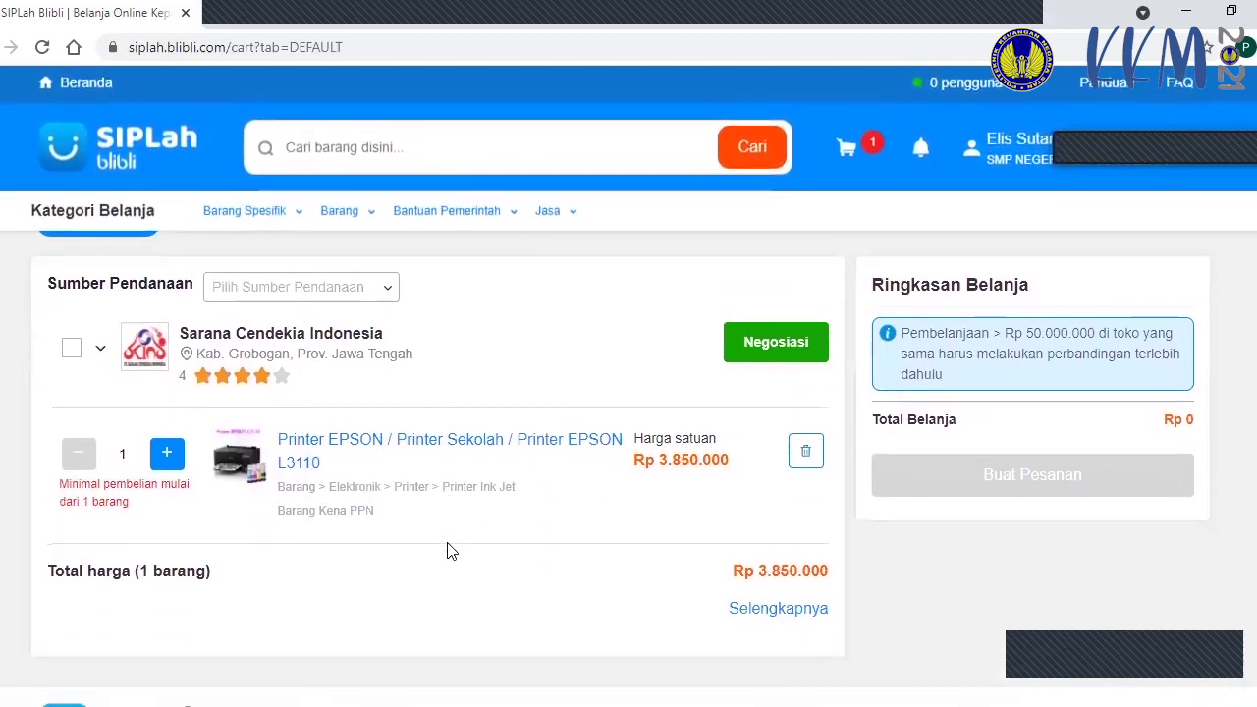
pyautogui.click(370, 289)
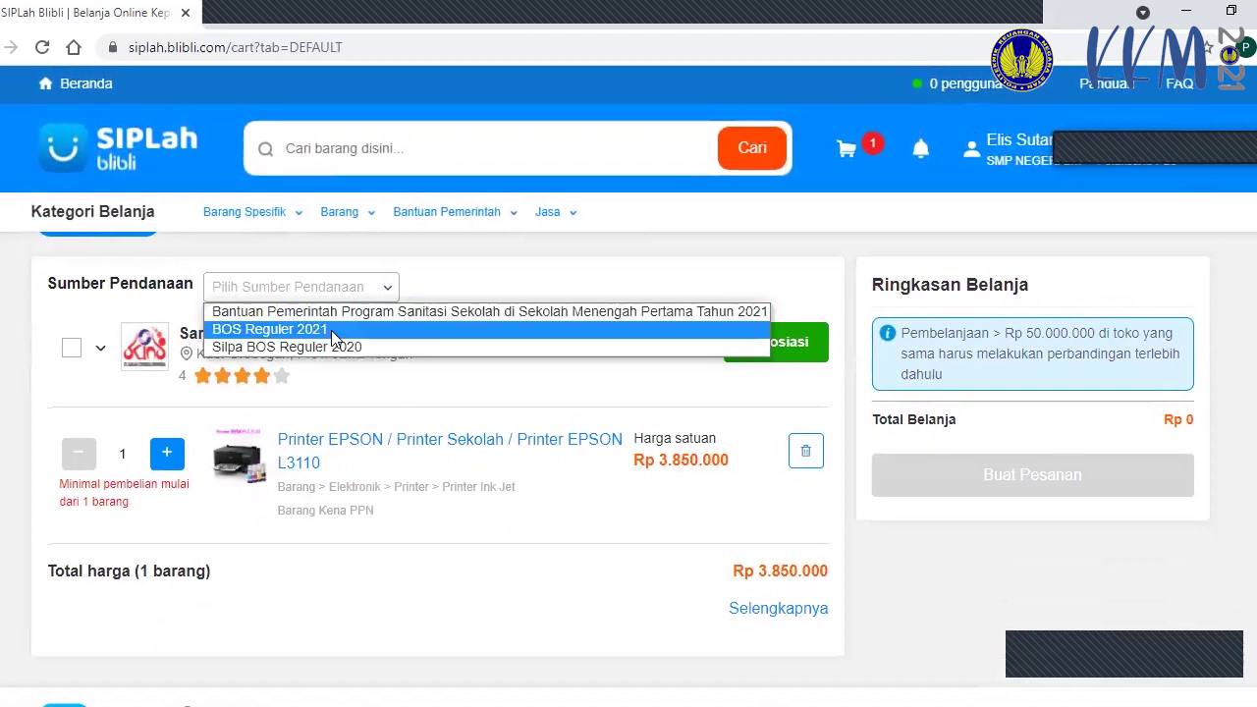
pyautogui.click(334, 330)
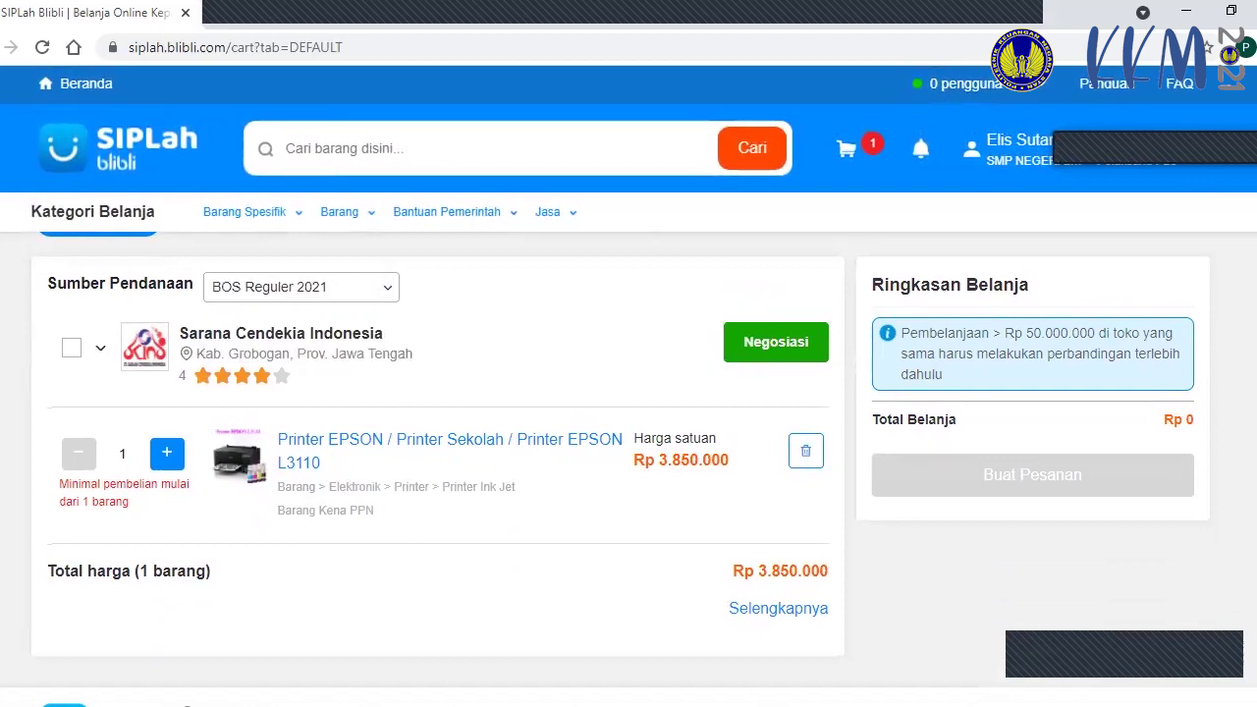
# Step: Select the Sarana Cendekia Indonesia store's printer order in the cart for checkout
pyautogui.click(72, 349)
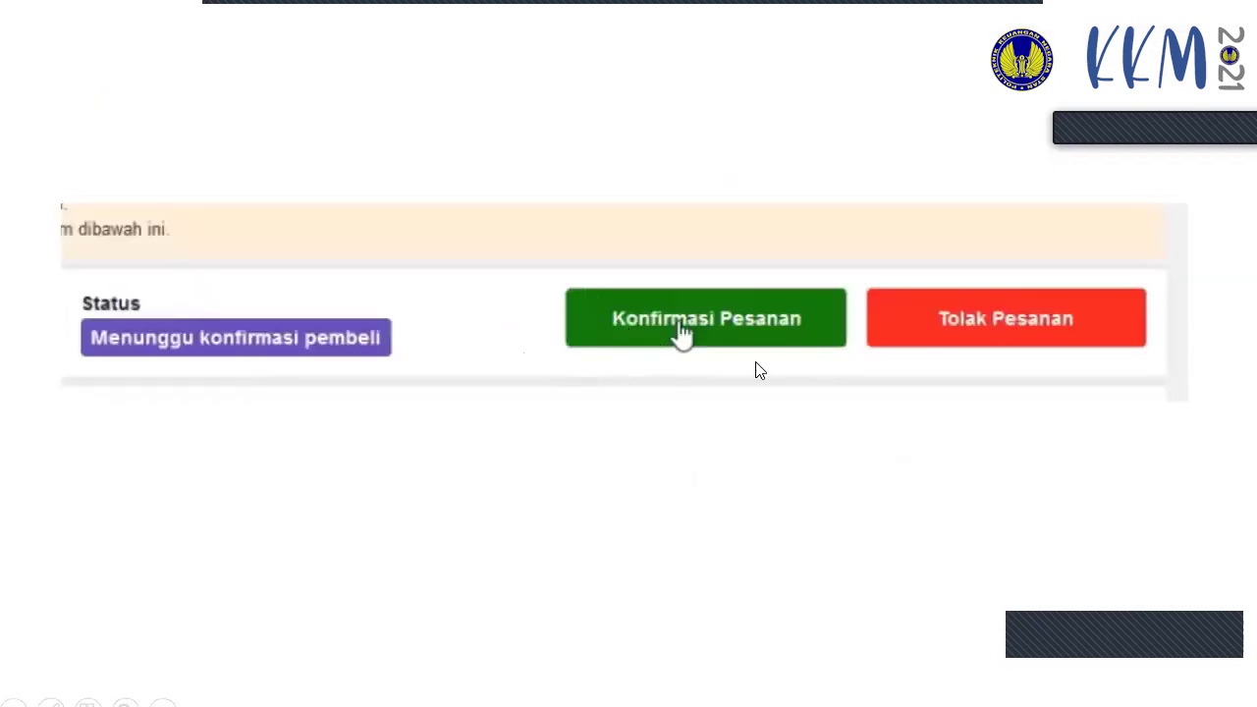
pyautogui.click(680, 334)
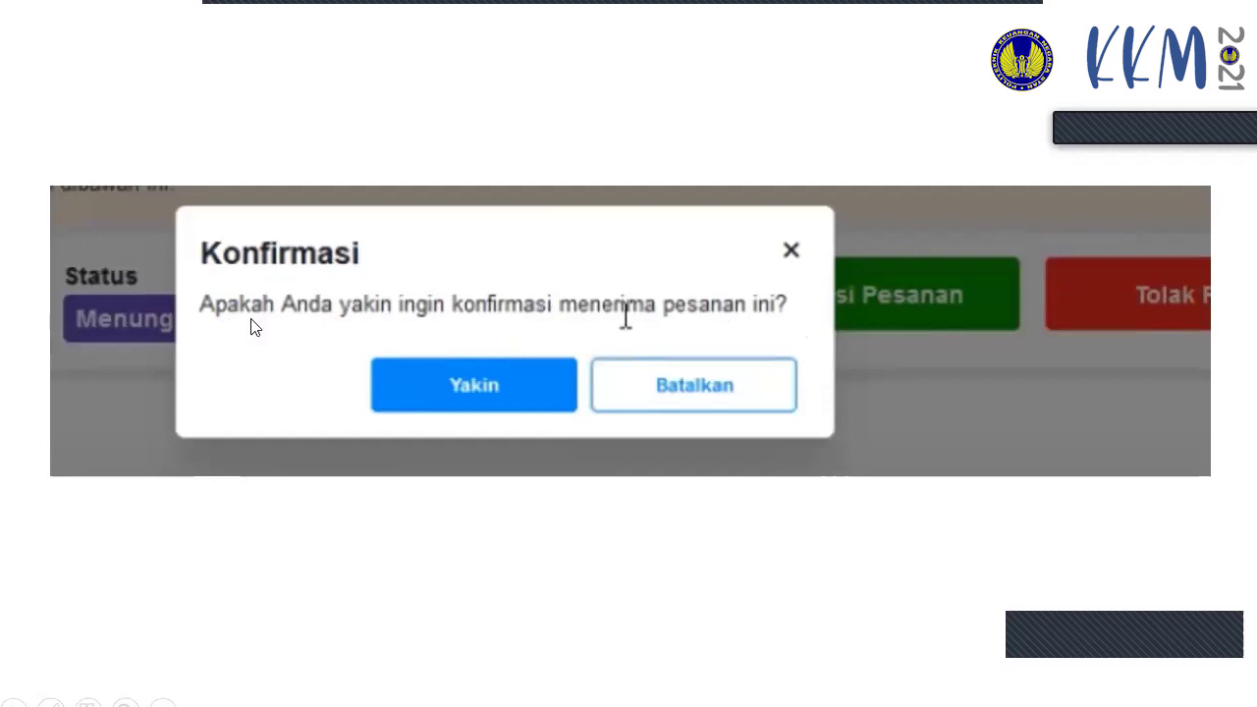
pyautogui.click(512, 388)
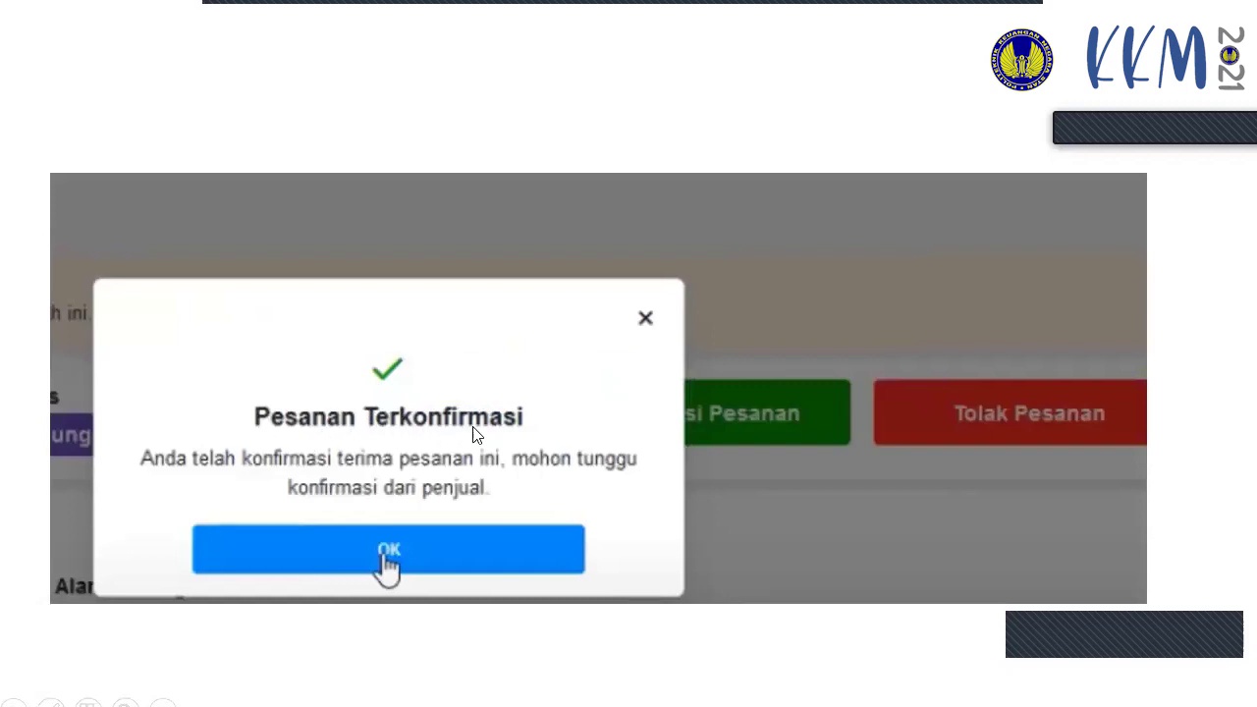
pyautogui.click(388, 550)
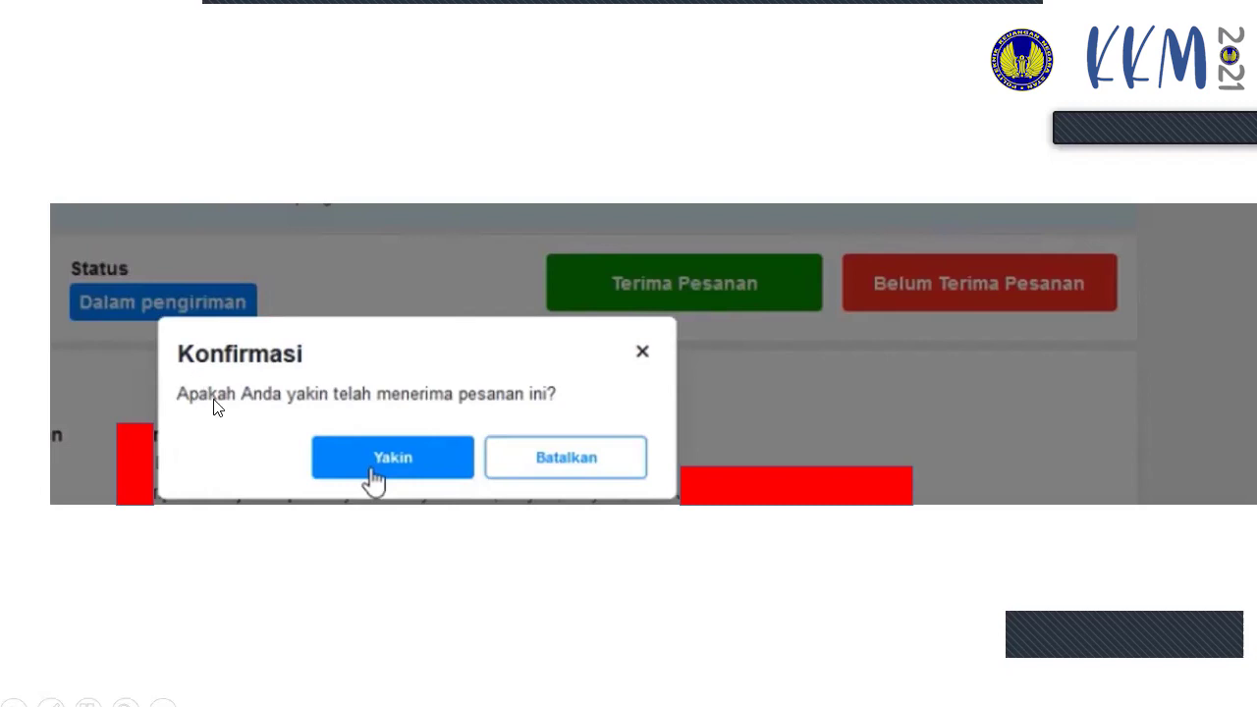
pyautogui.click(326, 410)
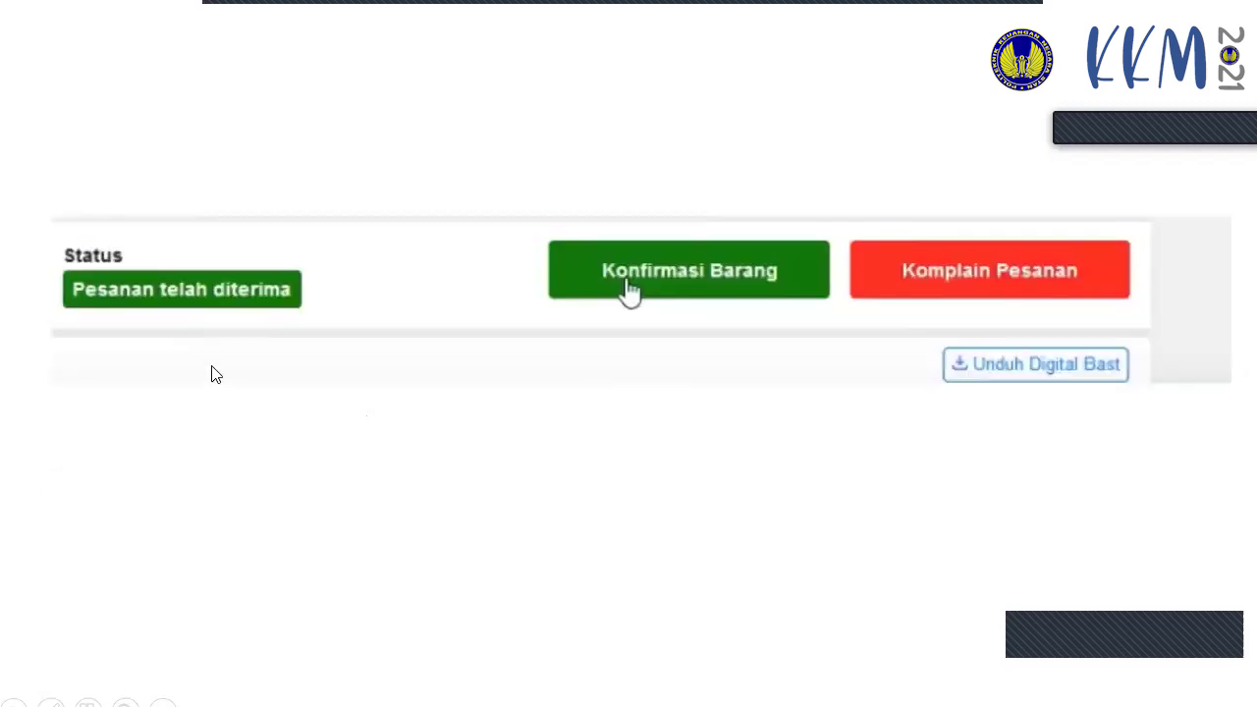
pyautogui.click(579, 304)
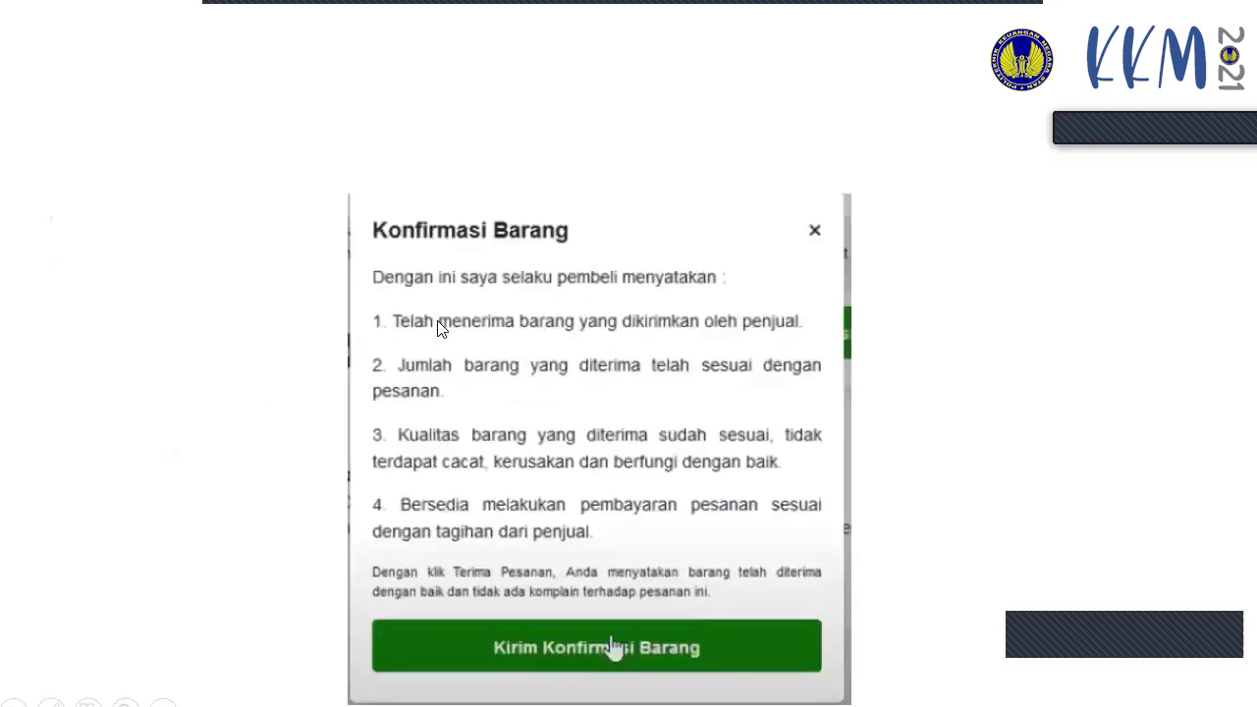